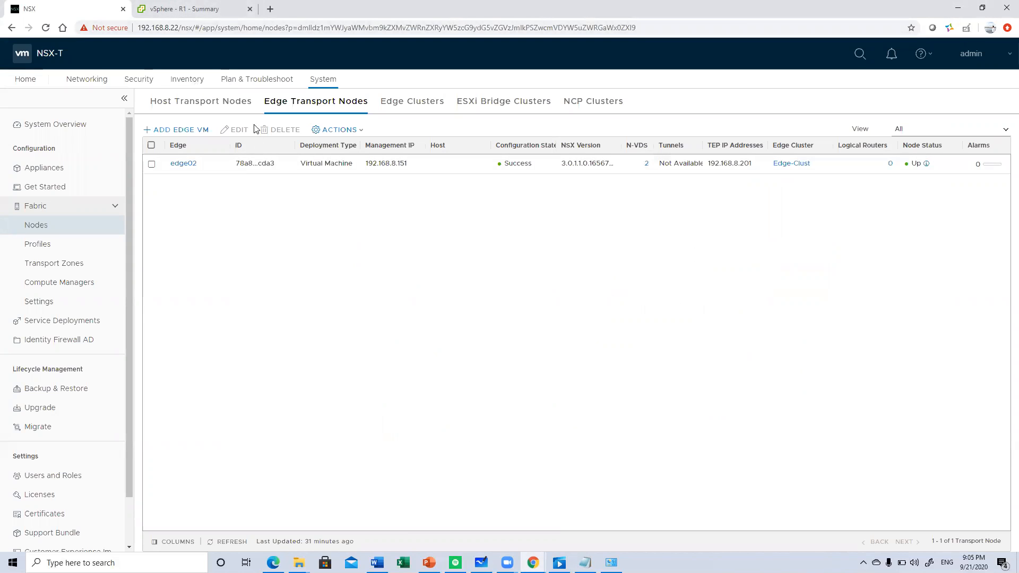
- Open the networking overview, check the transport zone and edge topology slide in PowerPoint, and return to NSX-T
left_click(84, 80)
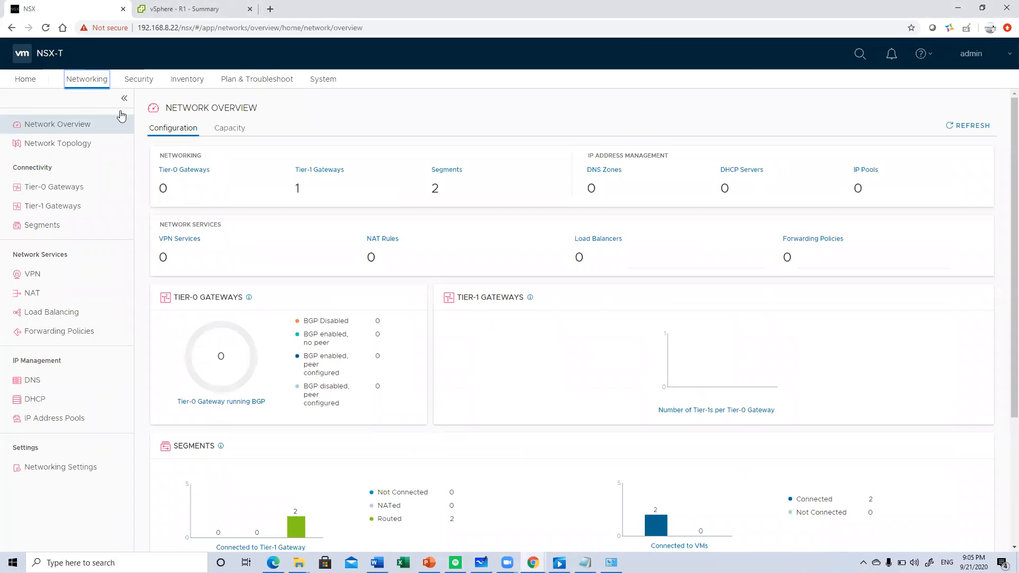
left_click(430, 563)
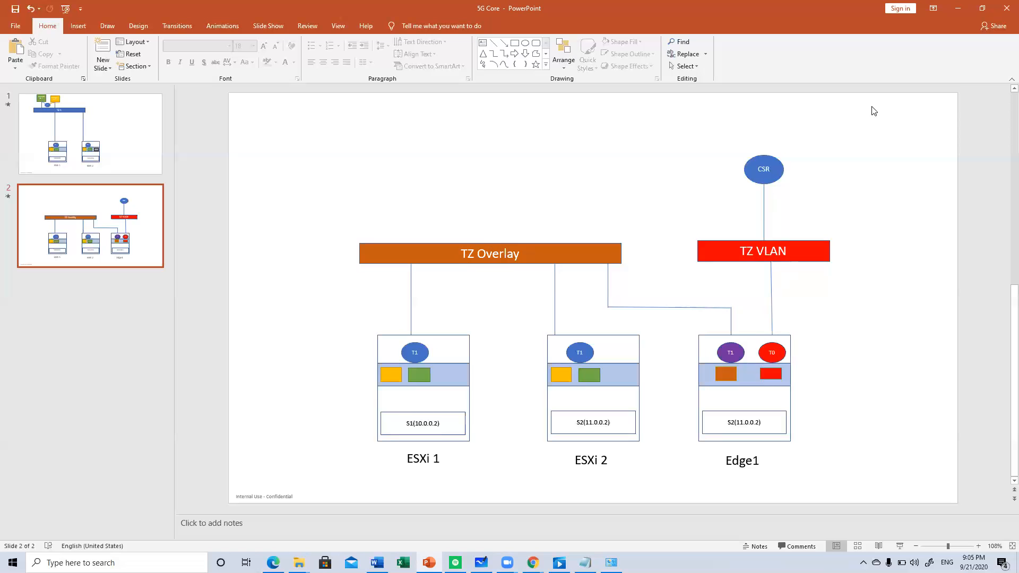
left_click(958, 12)
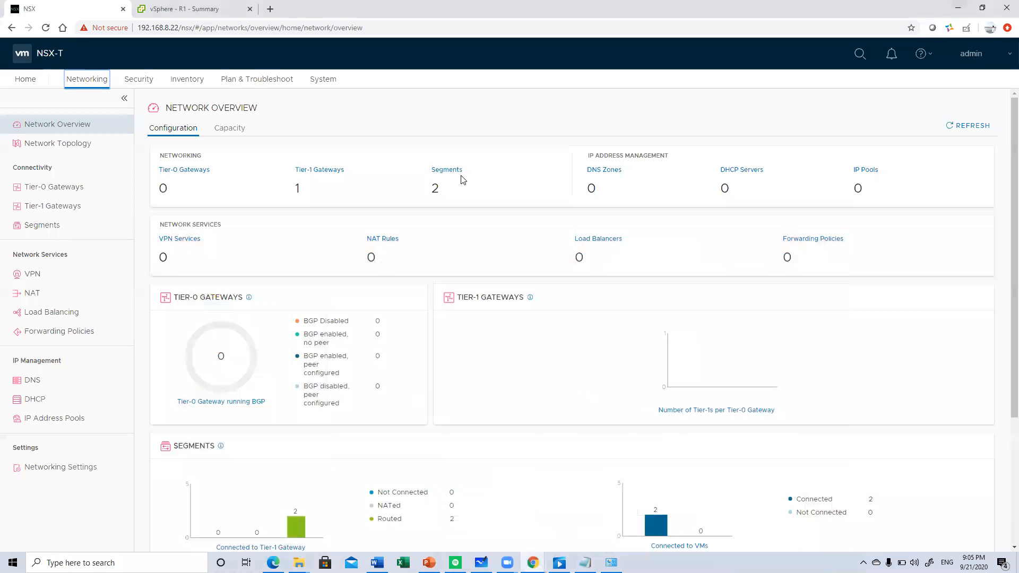
- Start a new network segment and name it Left-seg
left_click(43, 225)
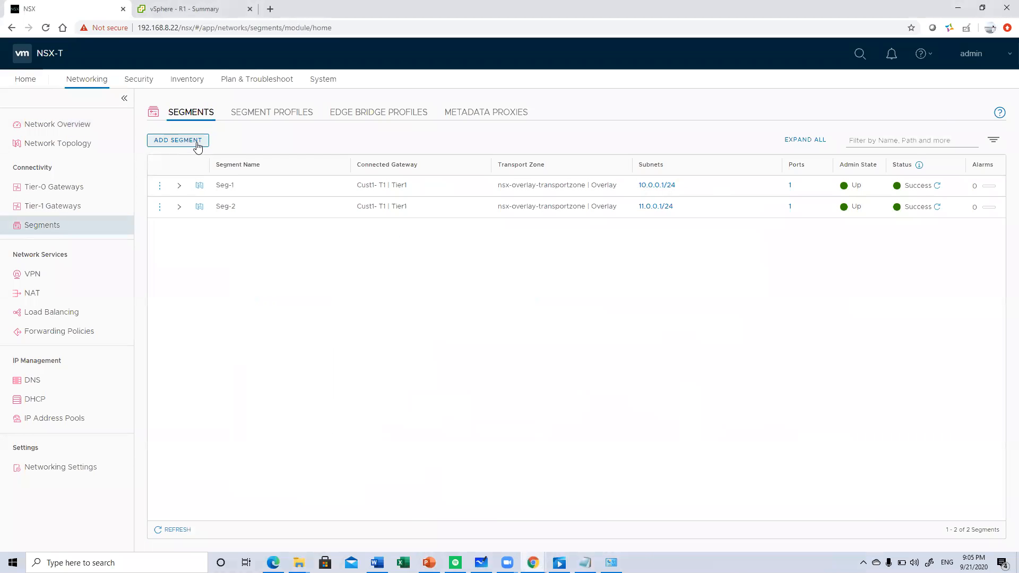
left_click(197, 144)
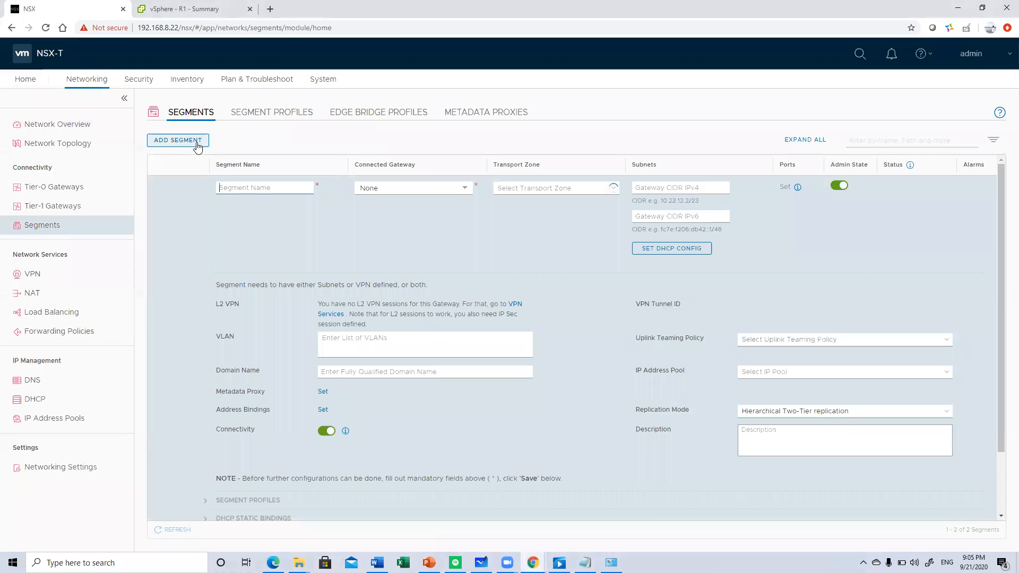
type("Le")
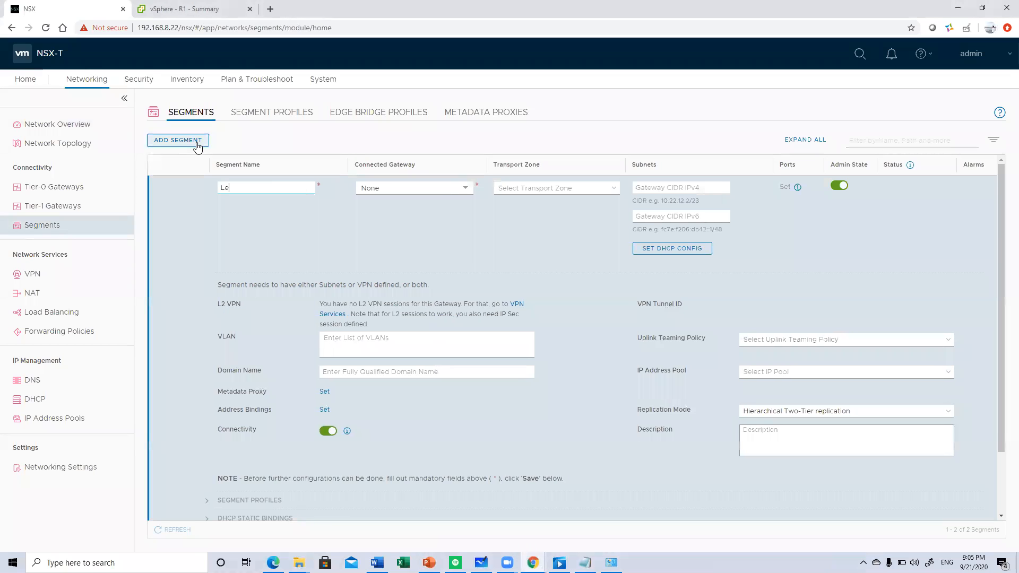
type("ft/")
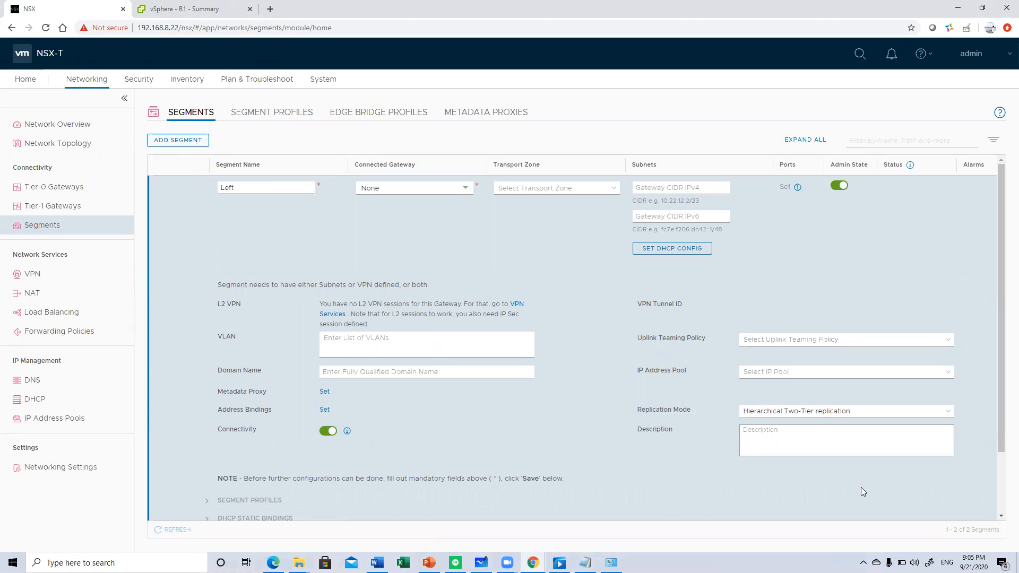
key("alt+shift")
type("-seg")
- Leave the segment's connected gateway as None and assign it to nsx-vlan-transportzone
left_click(434, 192)
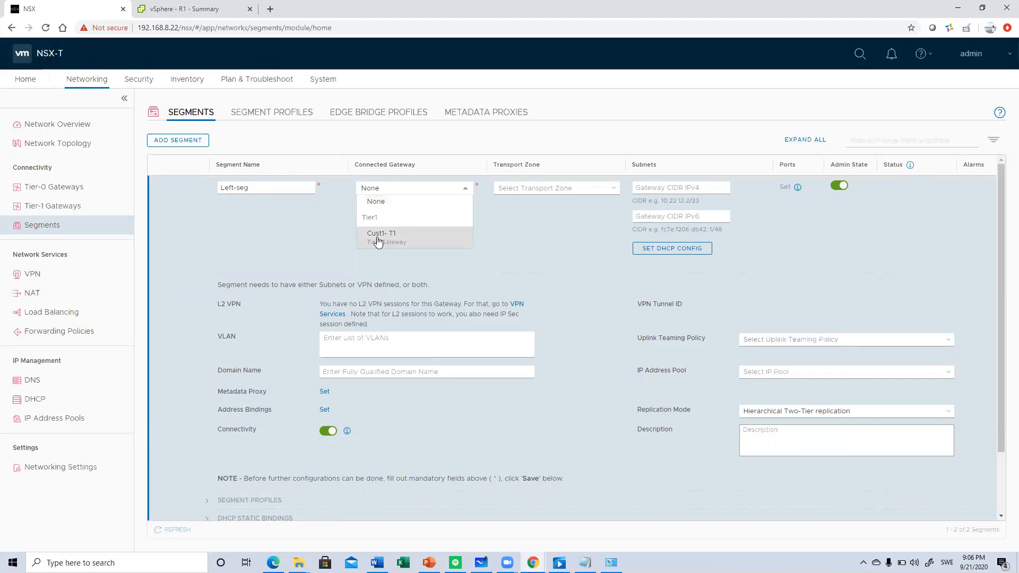
left_click(402, 210)
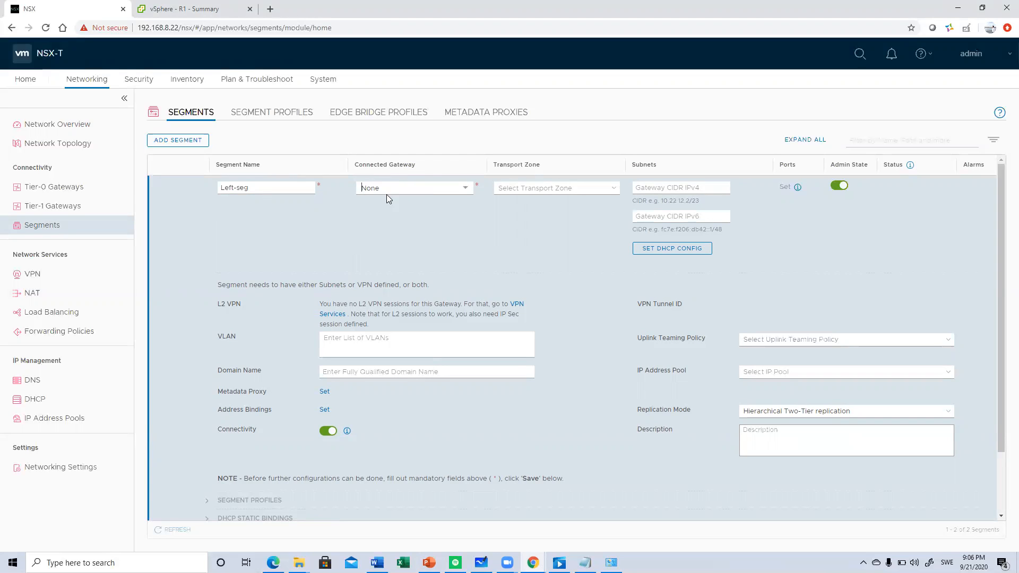
left_click(524, 189)
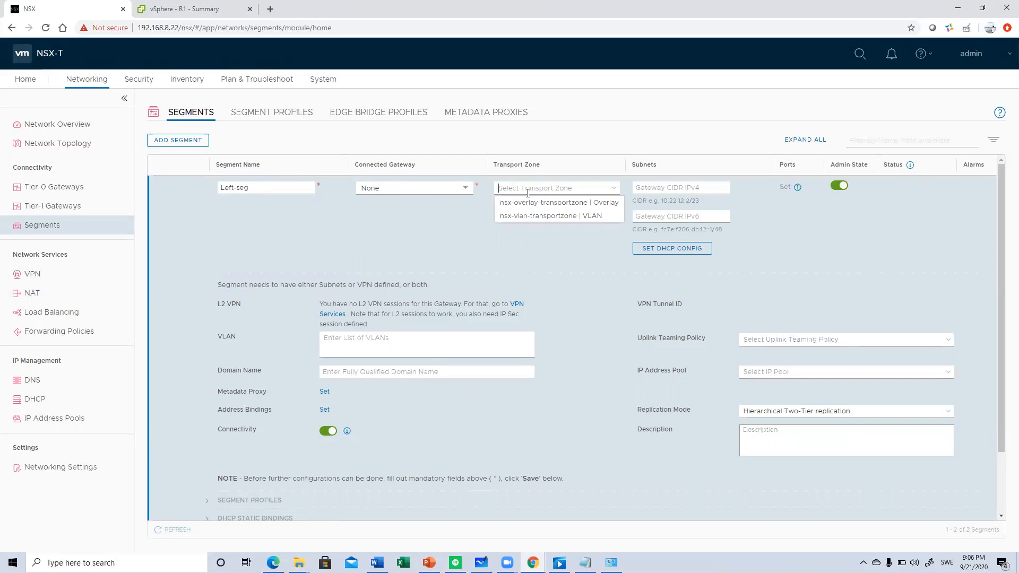
left_click(576, 217)
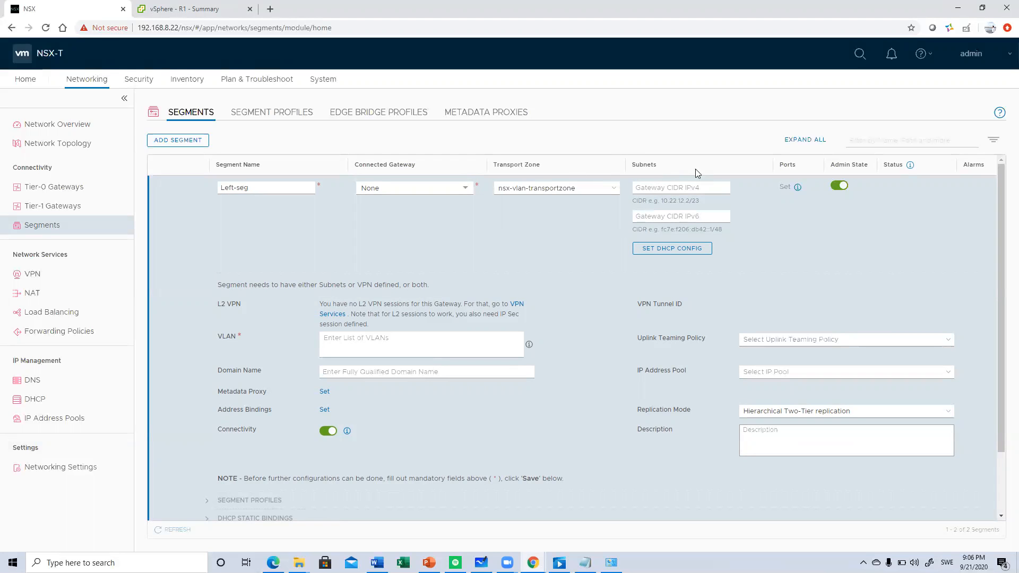
- Set the segment's VLAN to 0 and save it without continuing its configuration
left_click(438, 339)
type("0")
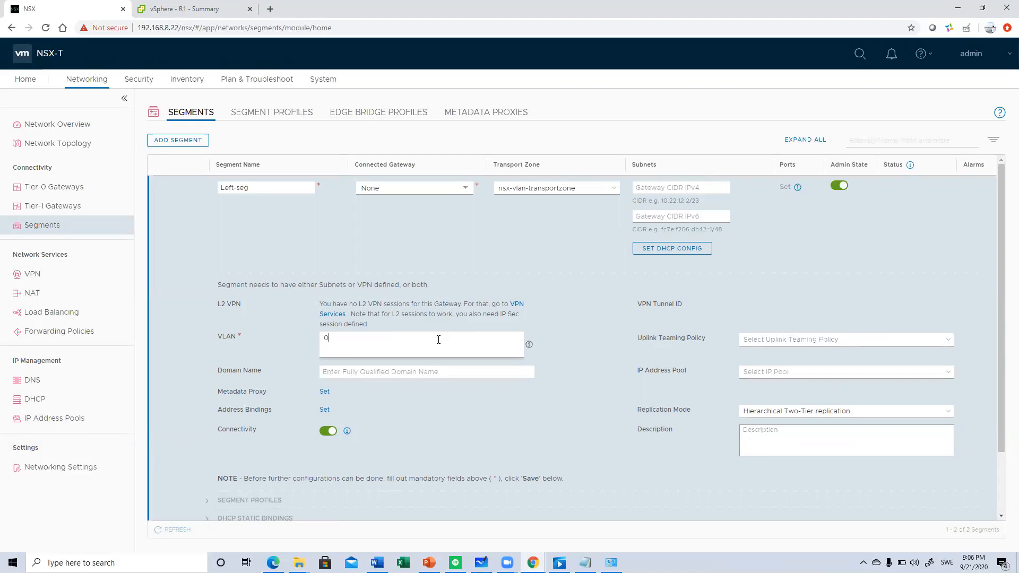
left_click(432, 366)
left_click_drag(998, 268, 973, 353)
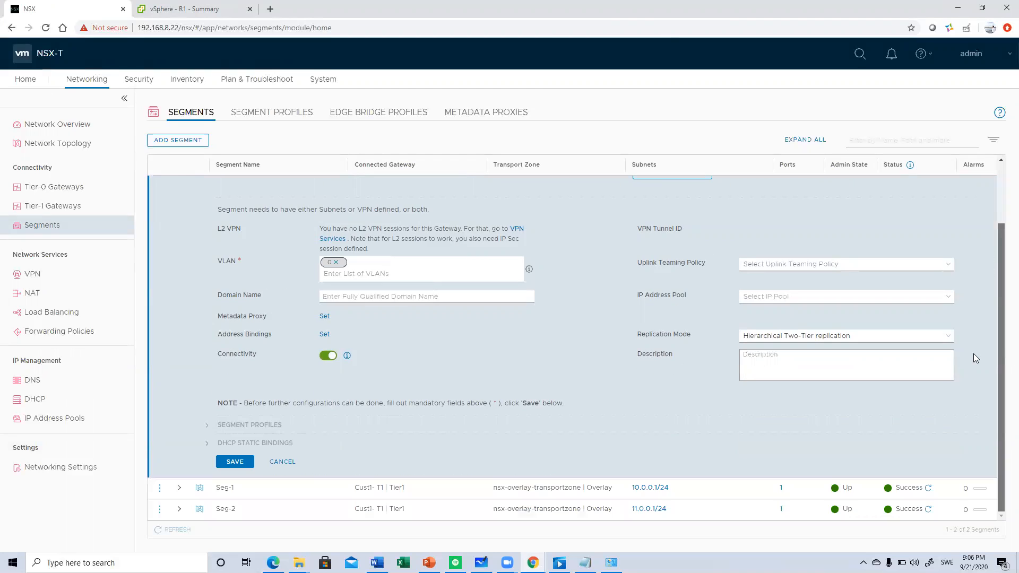
scroll(947, 321, "up", 3)
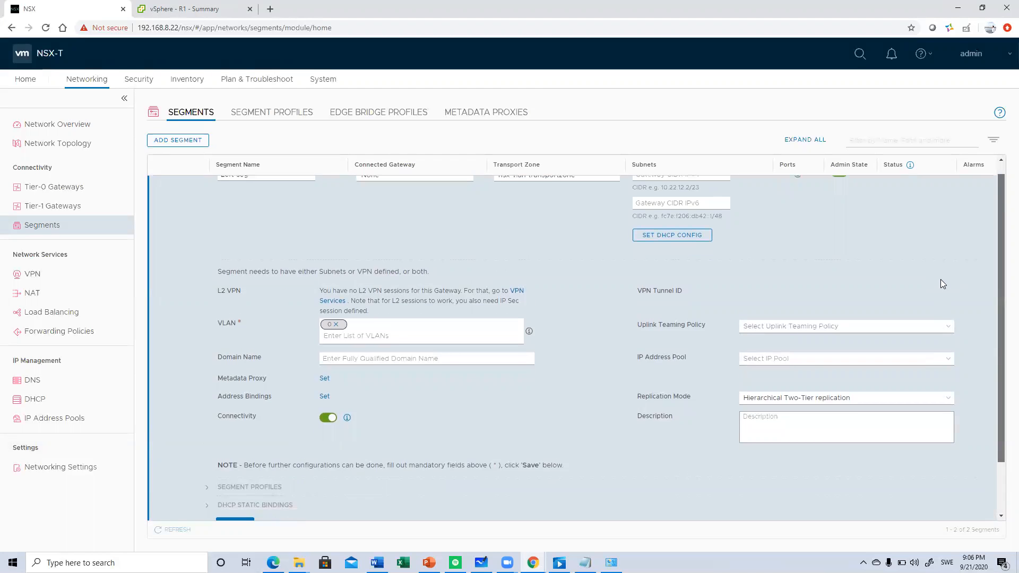
scroll(925, 236, "down", 3)
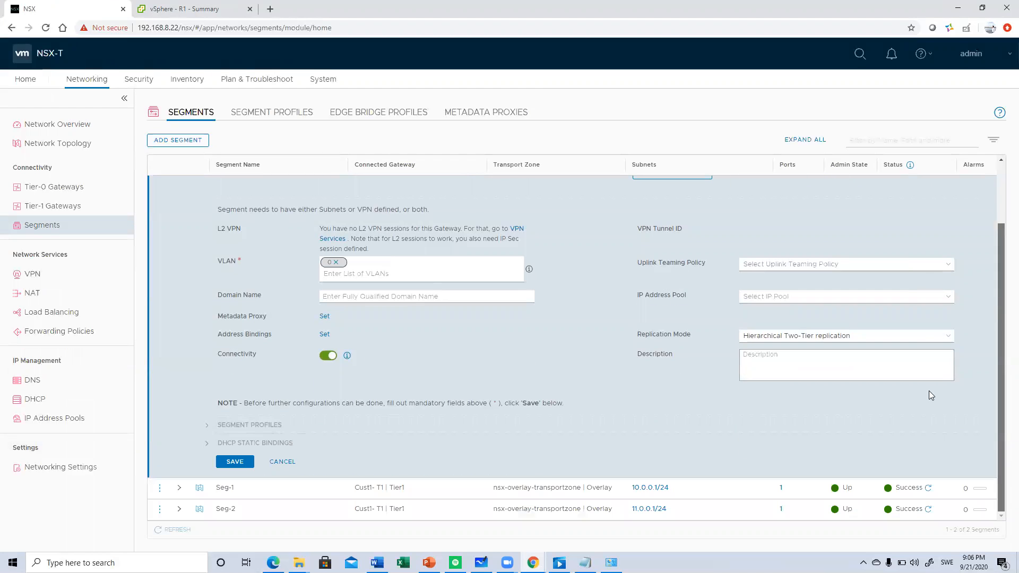
left_click(233, 461)
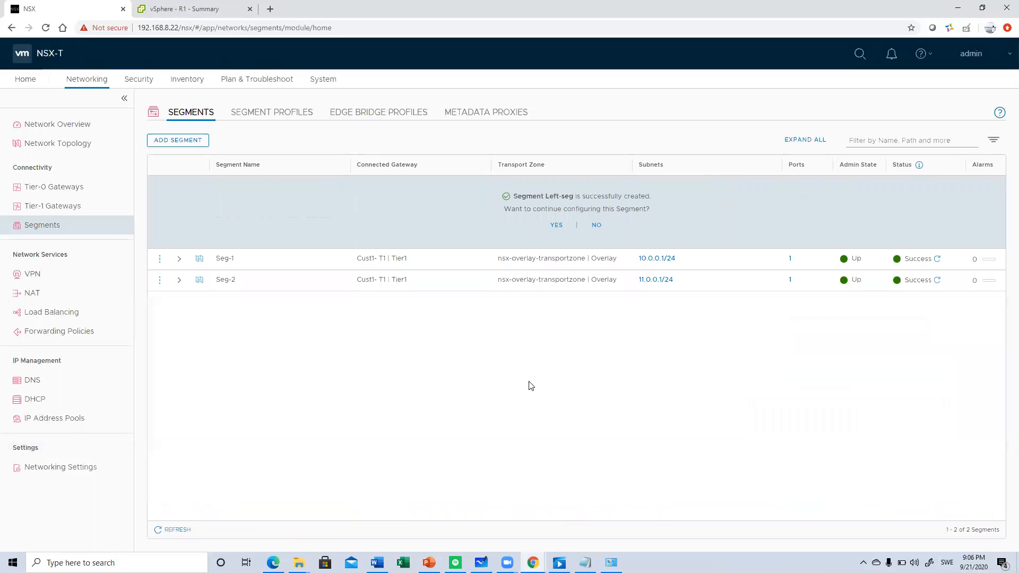
left_click(596, 227)
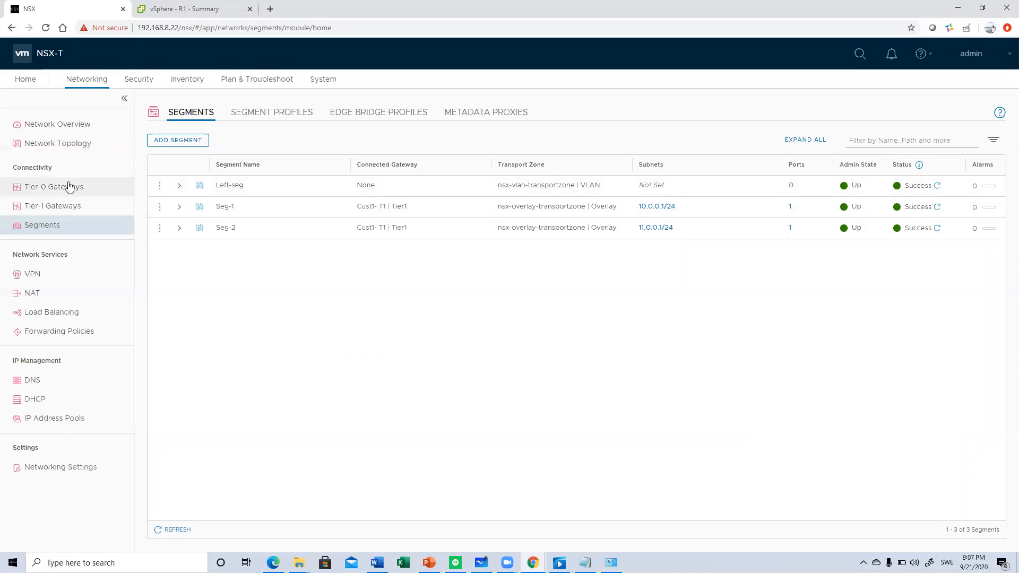
- Start a new Tier-0 gateway and name it CustA-T0
left_click(58, 197)
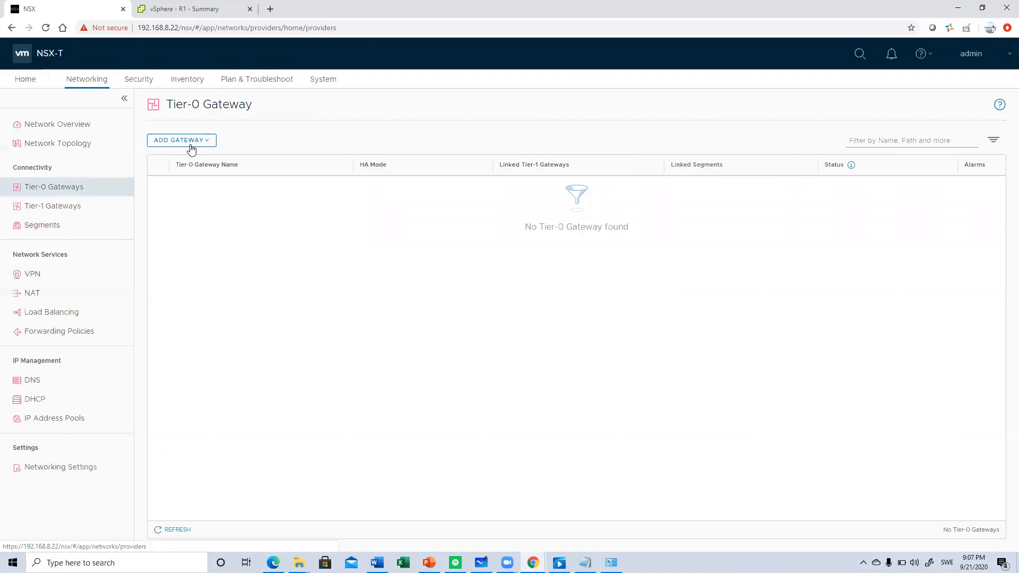
left_click(197, 142)
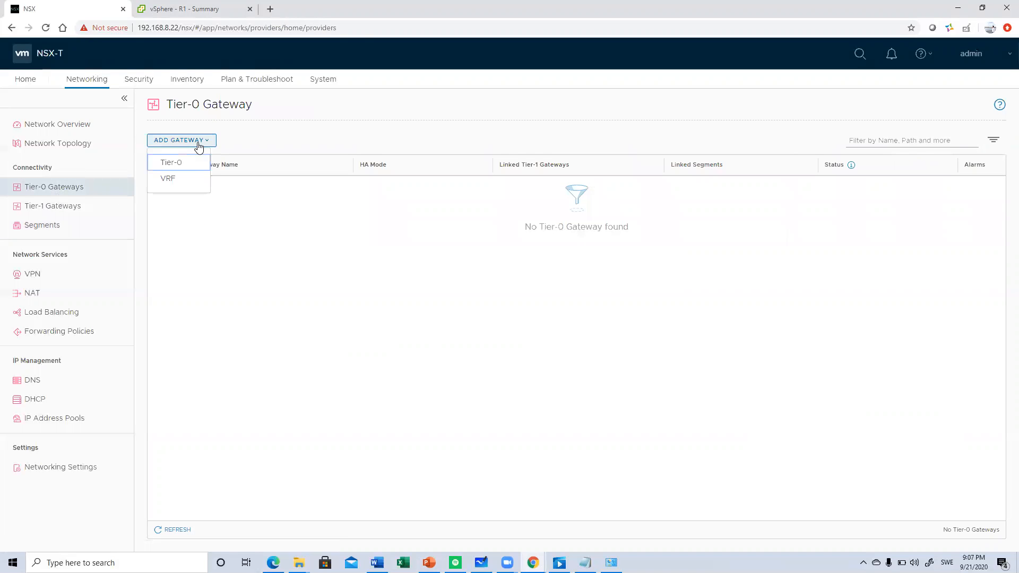
left_click(170, 165)
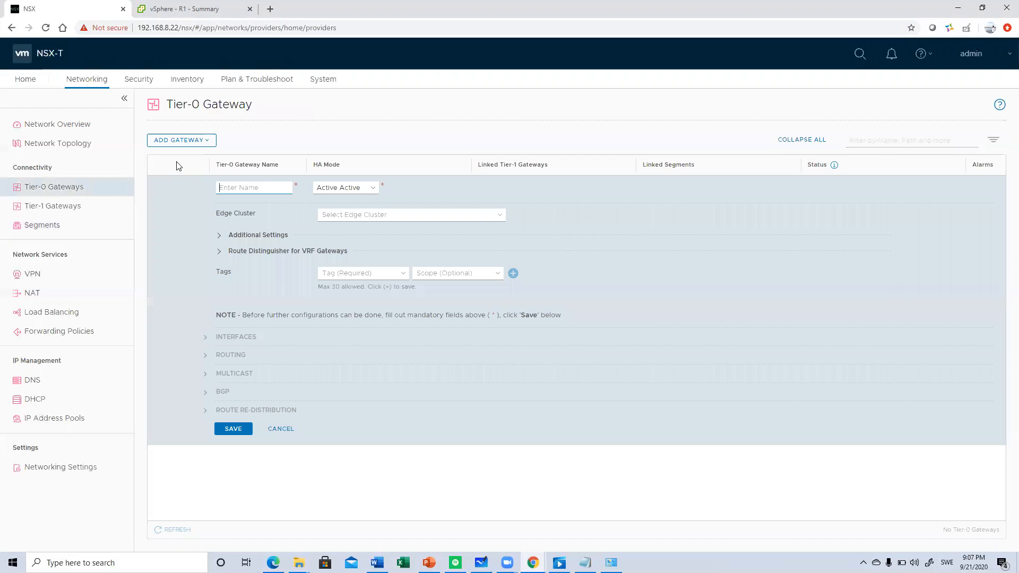
type("C")
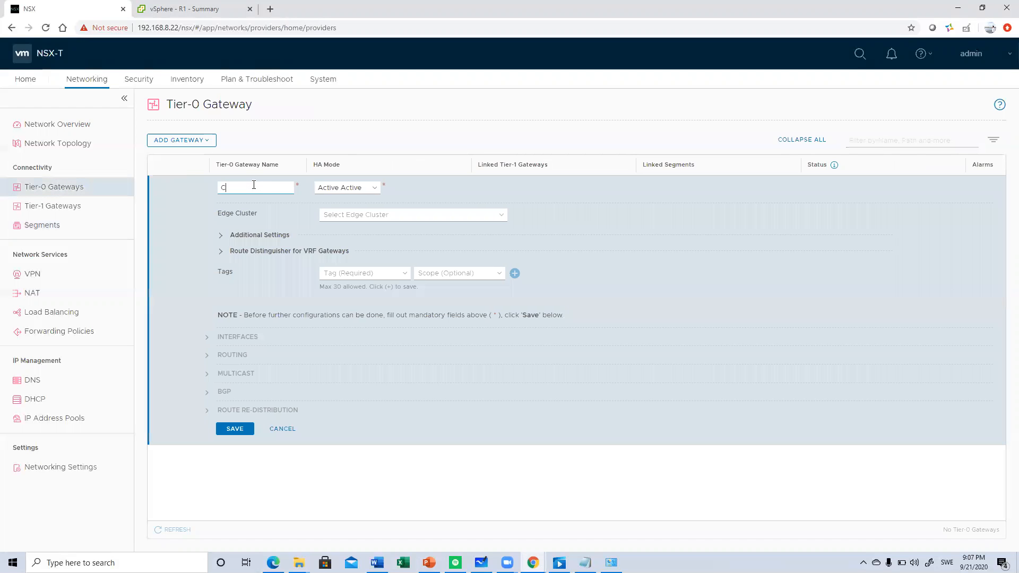
type("ustA-T0")
- Set the gateway's HA mode to Active Standby with edge cluster Edge-Clust, and save it without further configuration
left_click(330, 188)
left_click(333, 208)
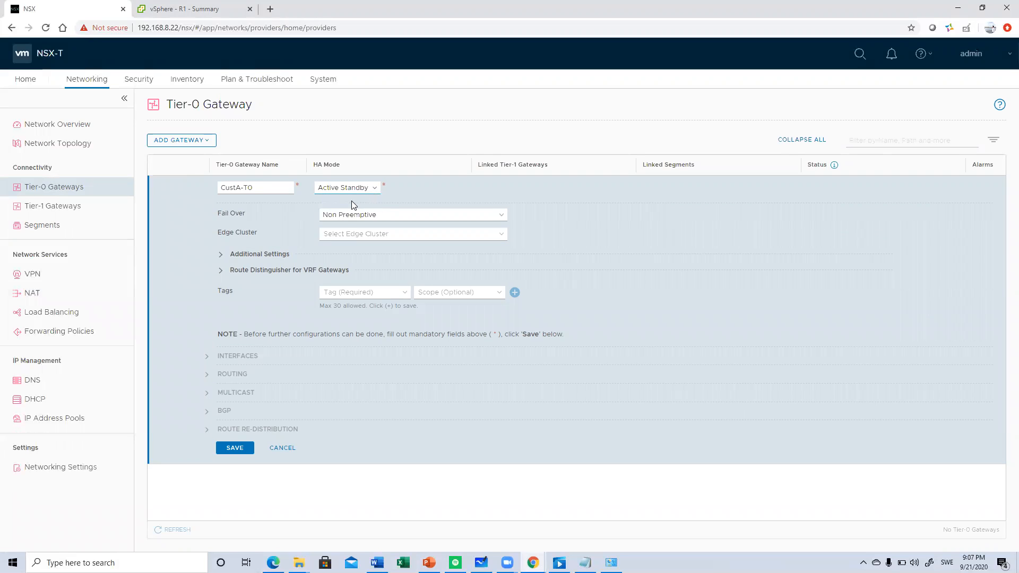
left_click(345, 232)
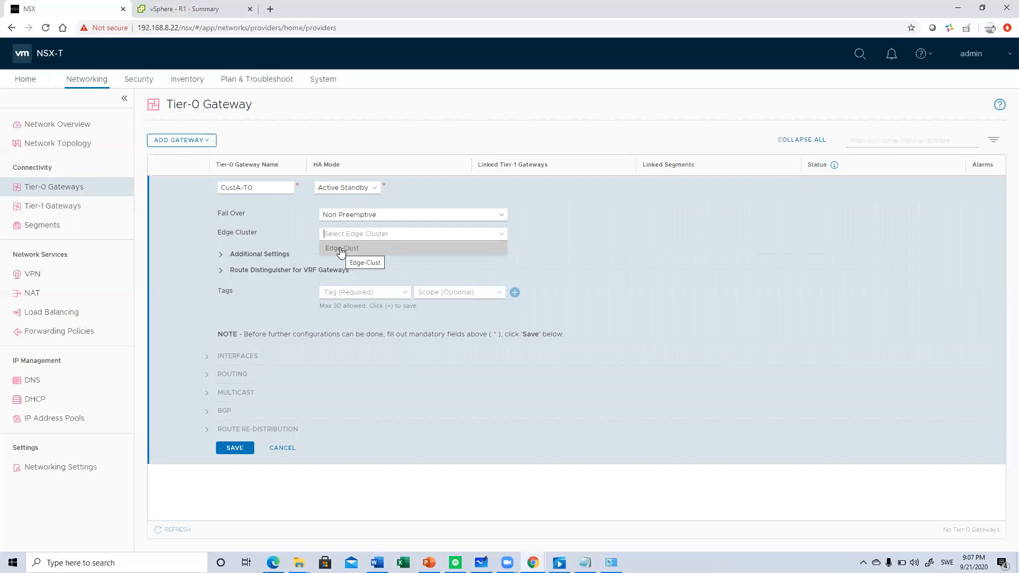
left_click(340, 250)
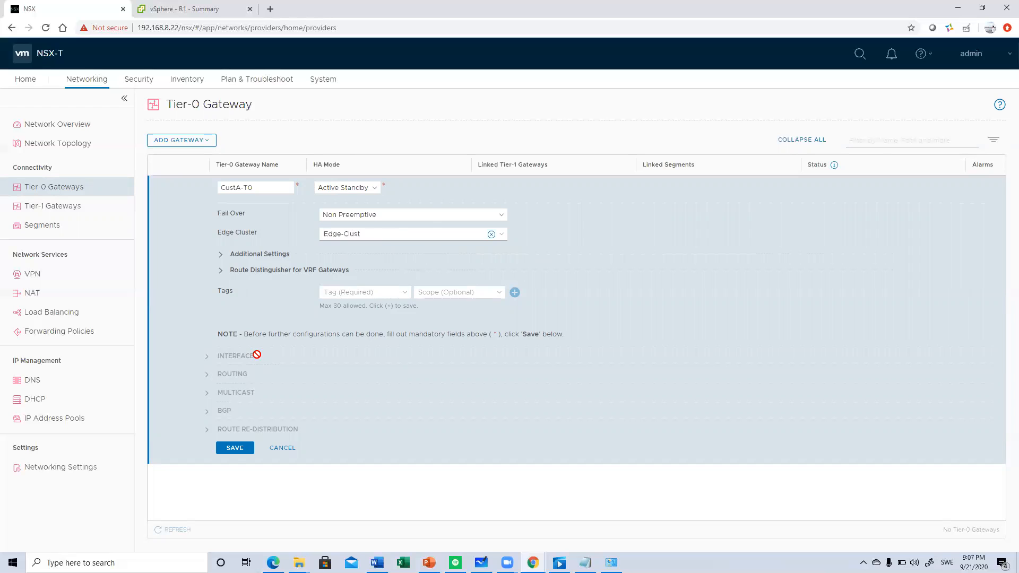
left_click(235, 448)
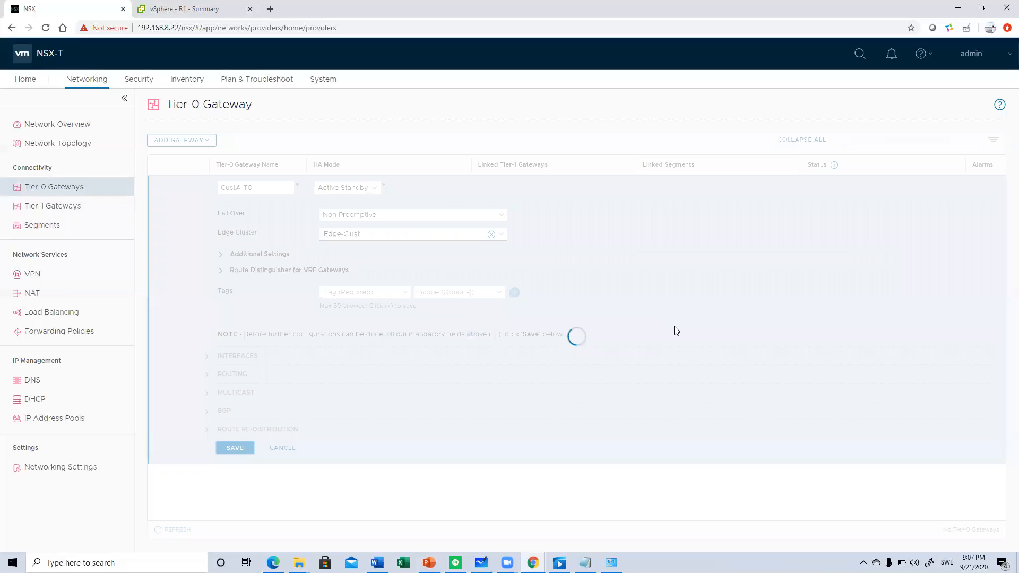
left_click(598, 224)
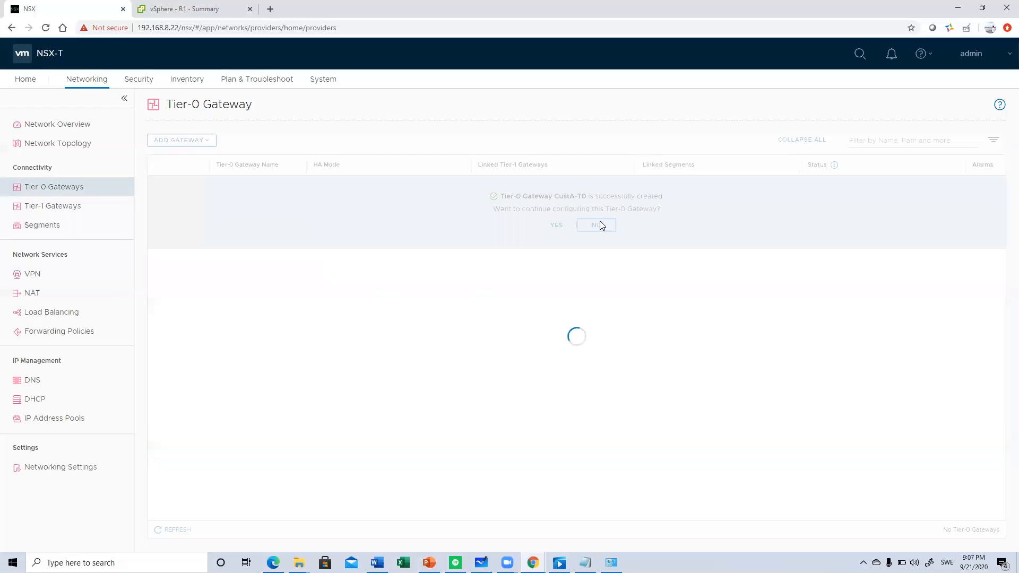
- Edit the CustA-T0 gateway and add a new interface named Csr1-Edge1
left_click(159, 186)
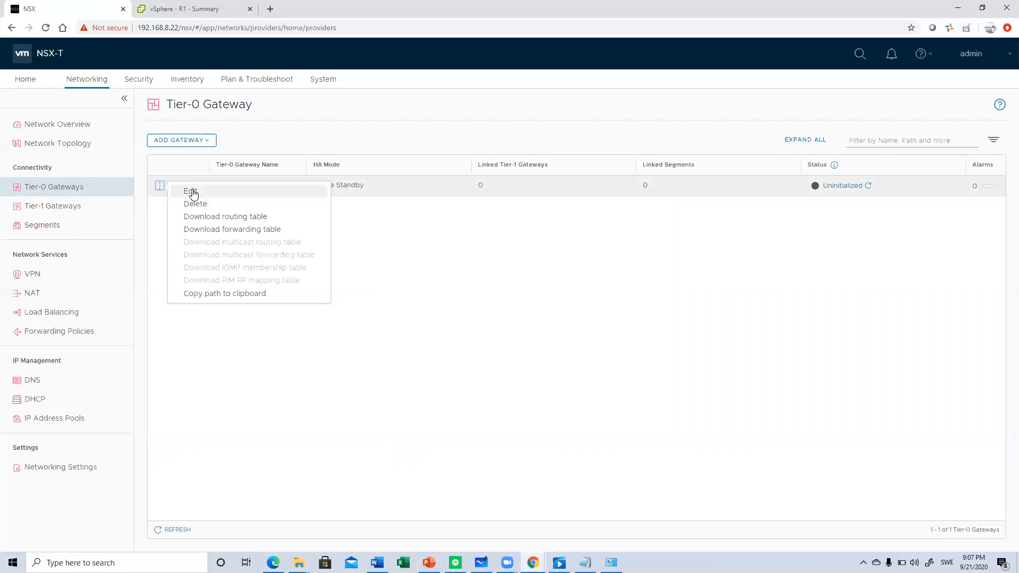
left_click(191, 191)
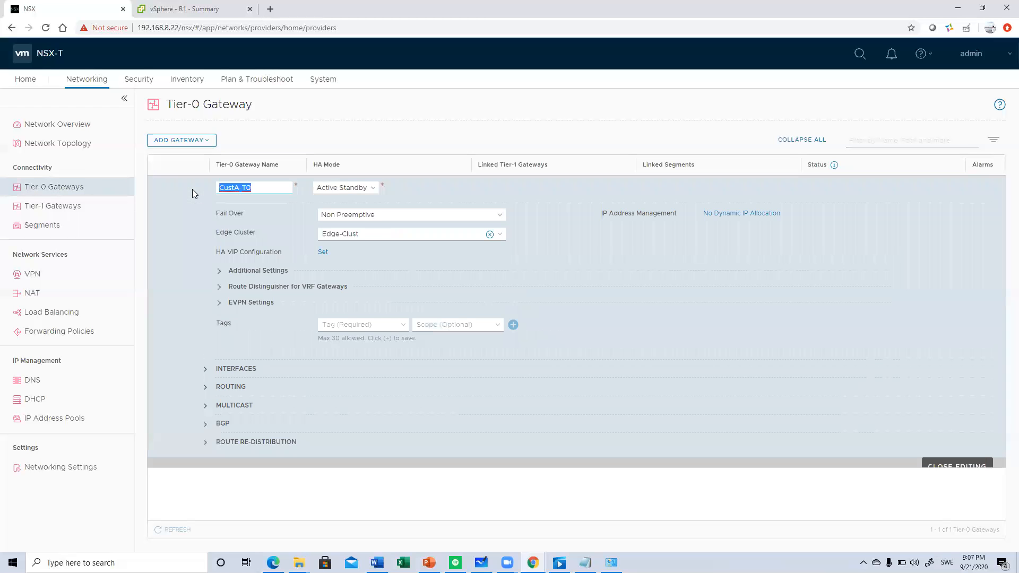
left_click(233, 370)
left_click(321, 383)
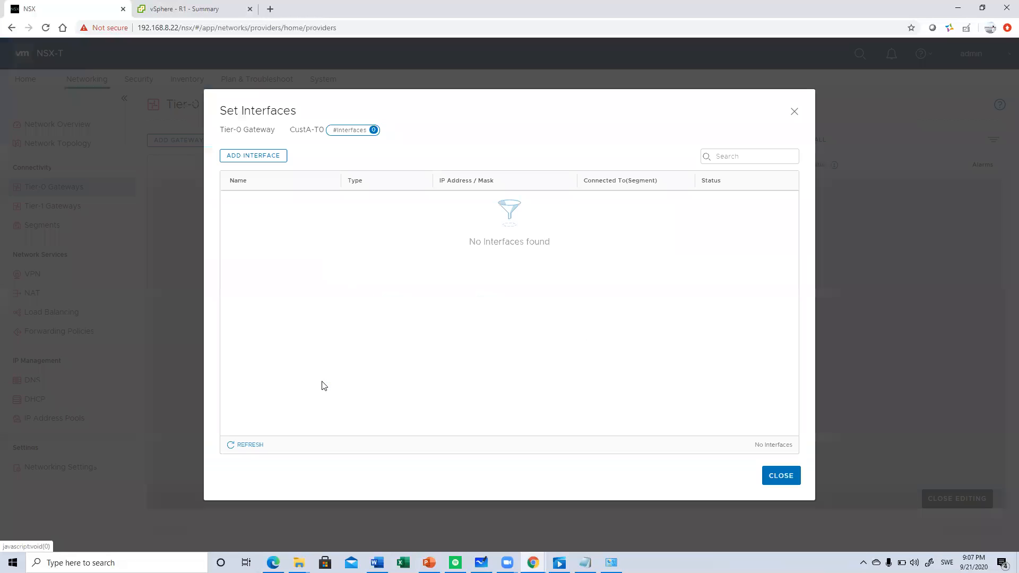
left_click(268, 157)
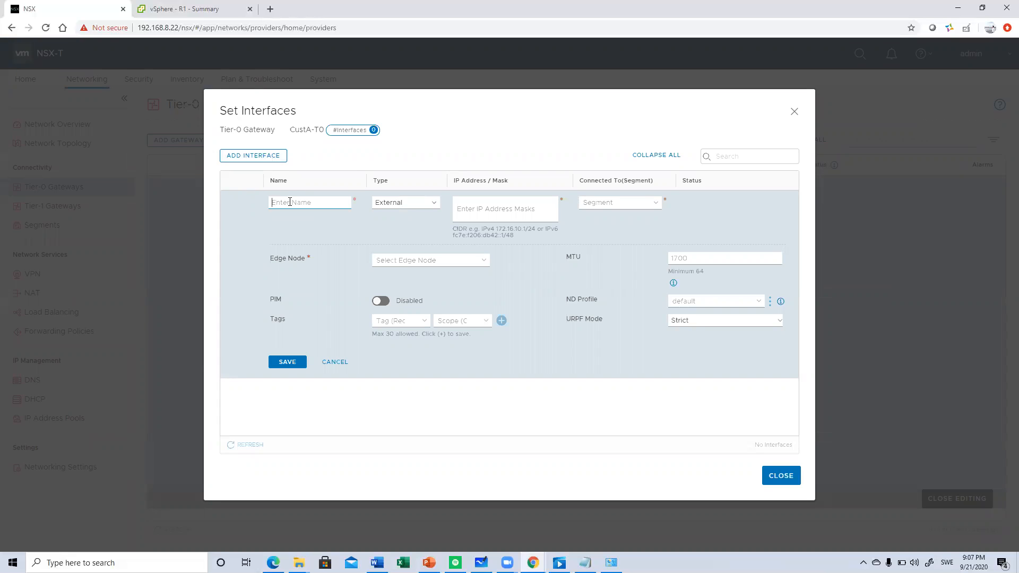
type("Csr1")
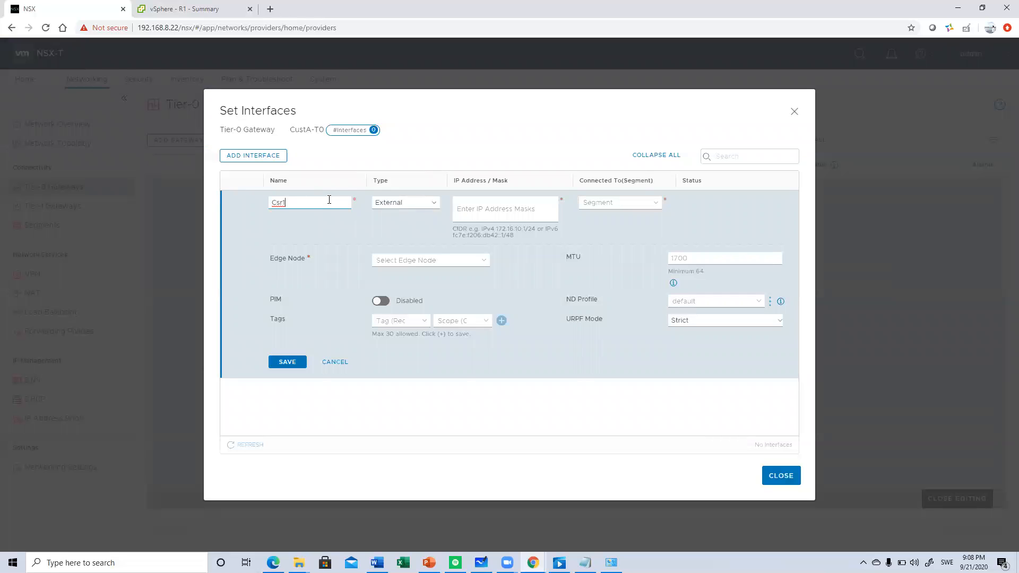
type("-Edge1")
- Keep the interface type as External and assign it the IP address 13.0.0.1/24
left_click(398, 207)
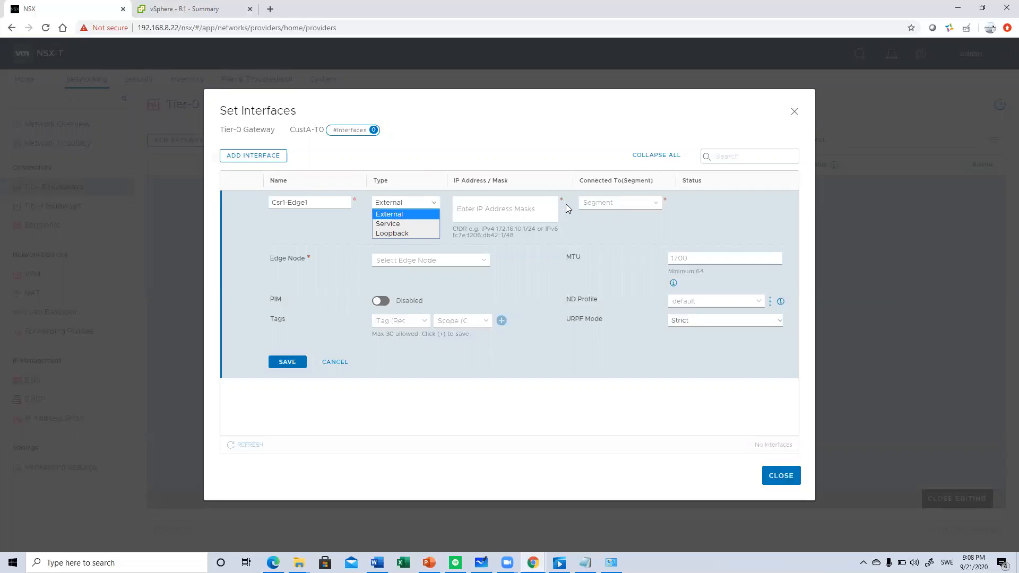
left_click(524, 211)
type("13.0.0.1/24")
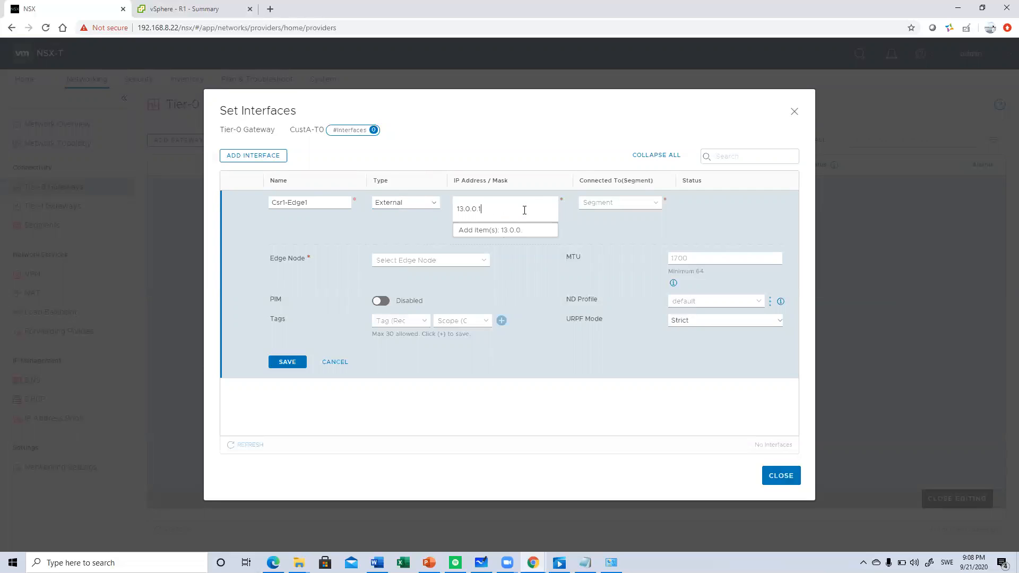
left_click(513, 230)
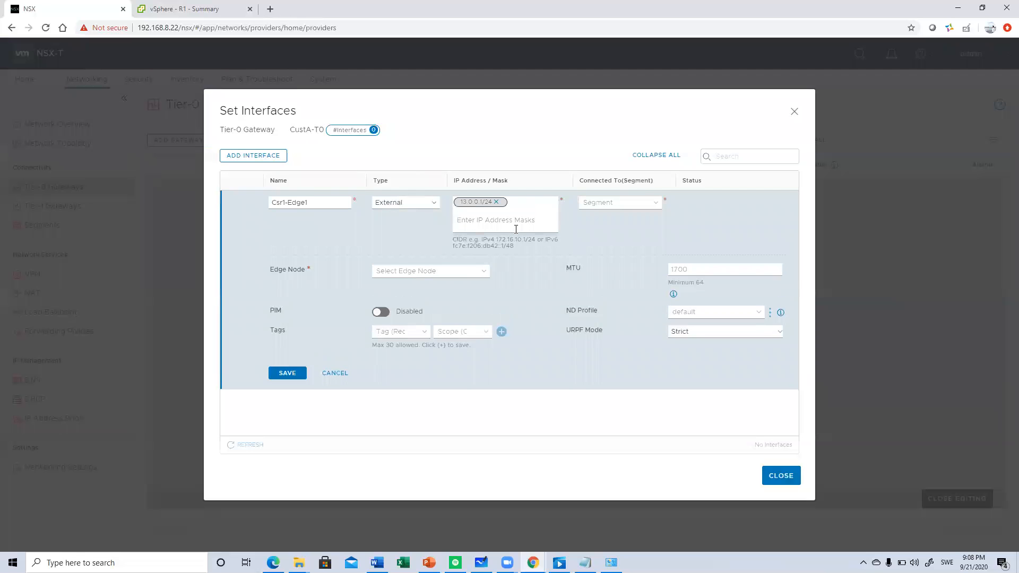
- Connect the Csr1-Edge1 interface to segment Left-seg on edge node edge02, save it, and refresh its status
left_click(606, 202)
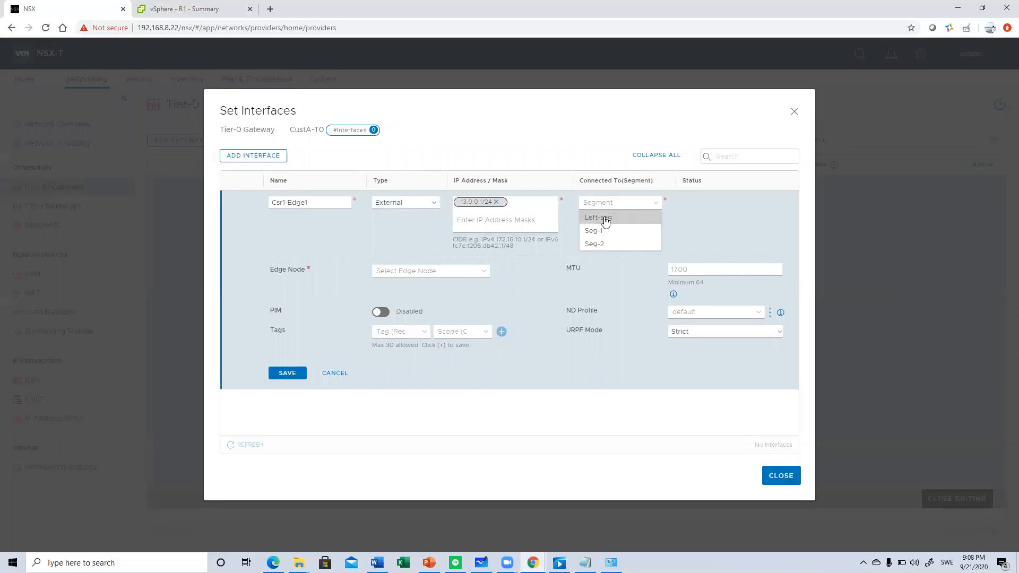
left_click(604, 217)
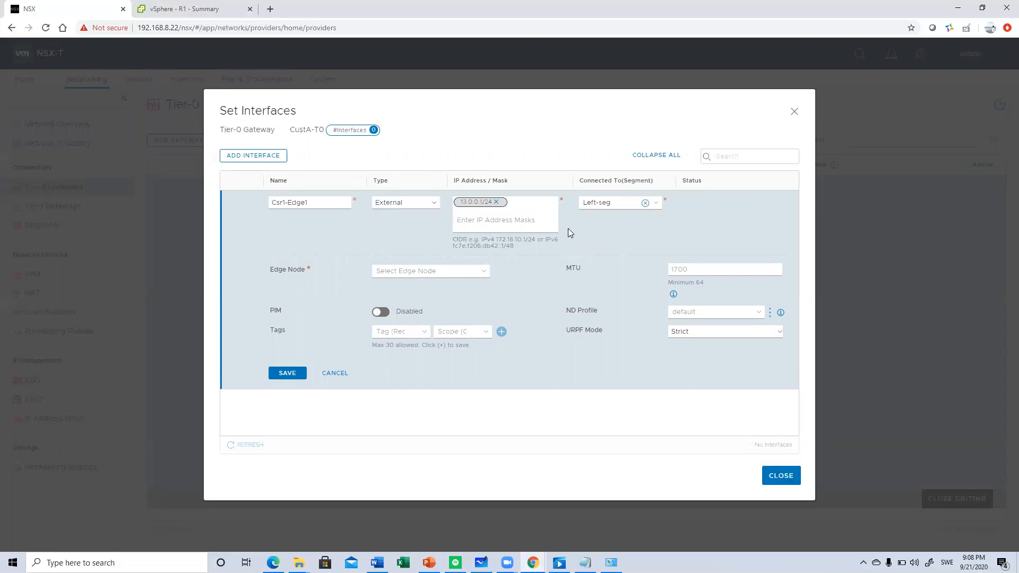
left_click(462, 271)
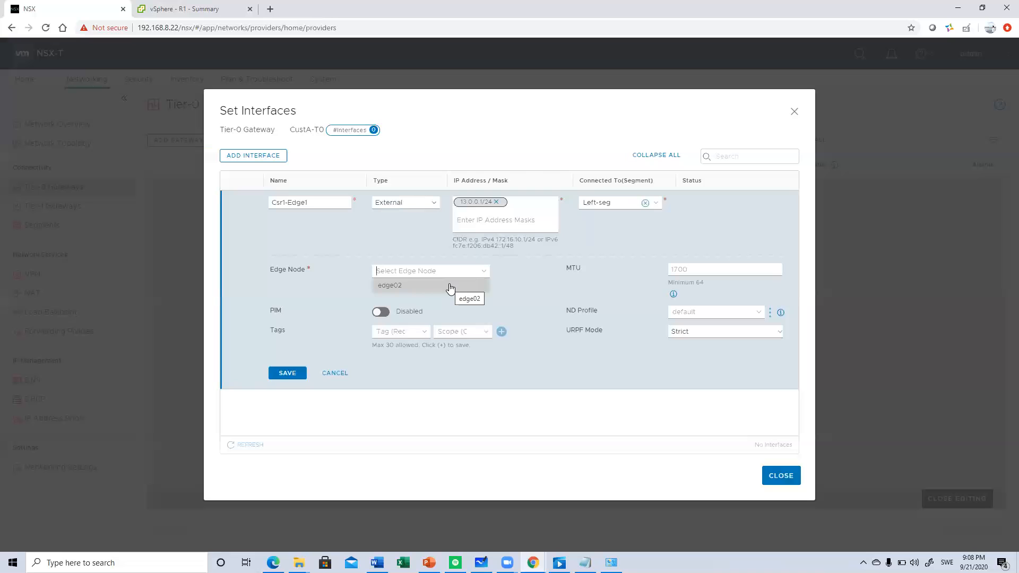
left_click(450, 286)
left_click(290, 374)
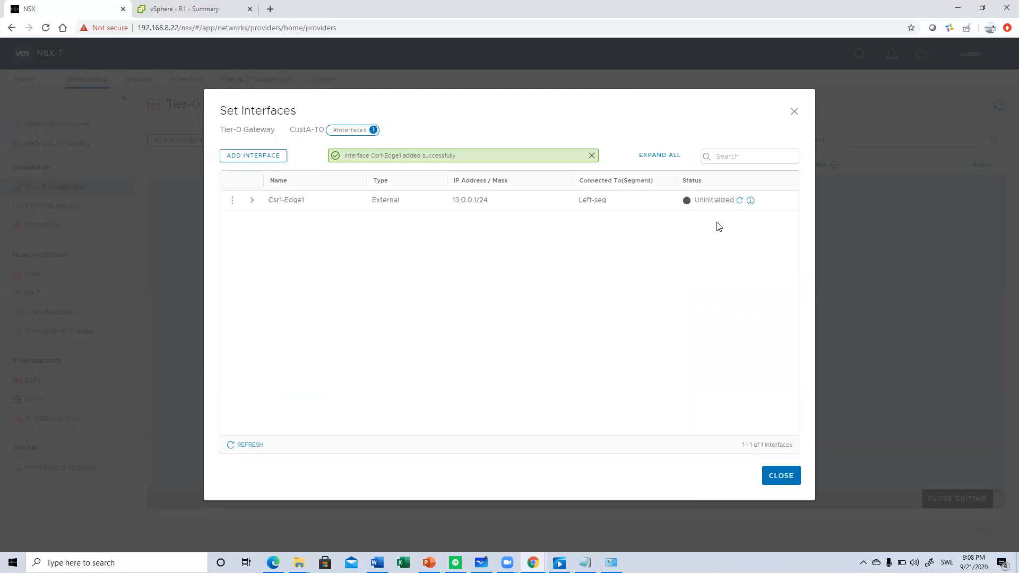
left_click(738, 200)
left_click(778, 477)
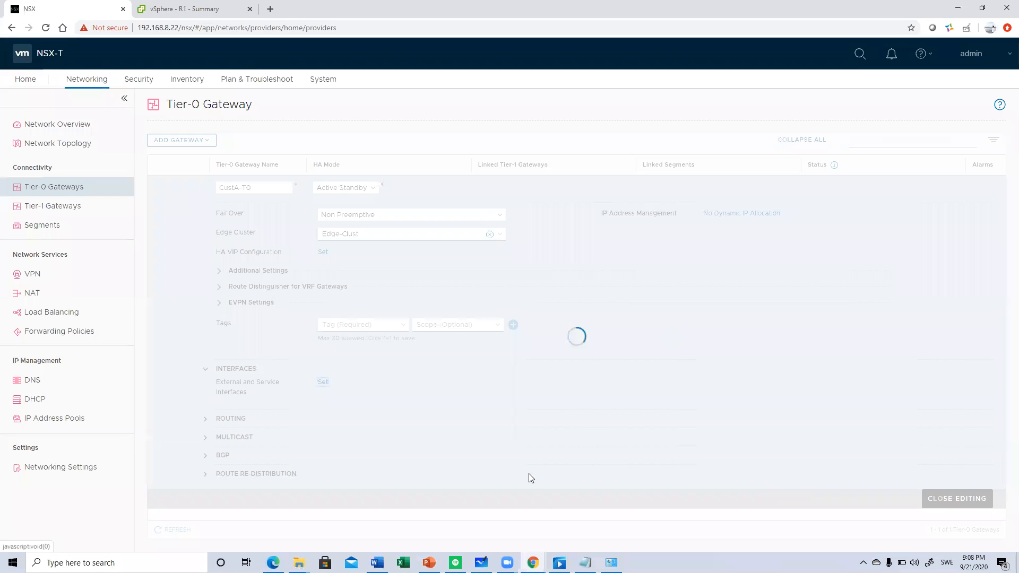
- Add a BGP neighbor to the CustA-T0 gateway with the IP address 13.0.0.2
left_click(222, 457)
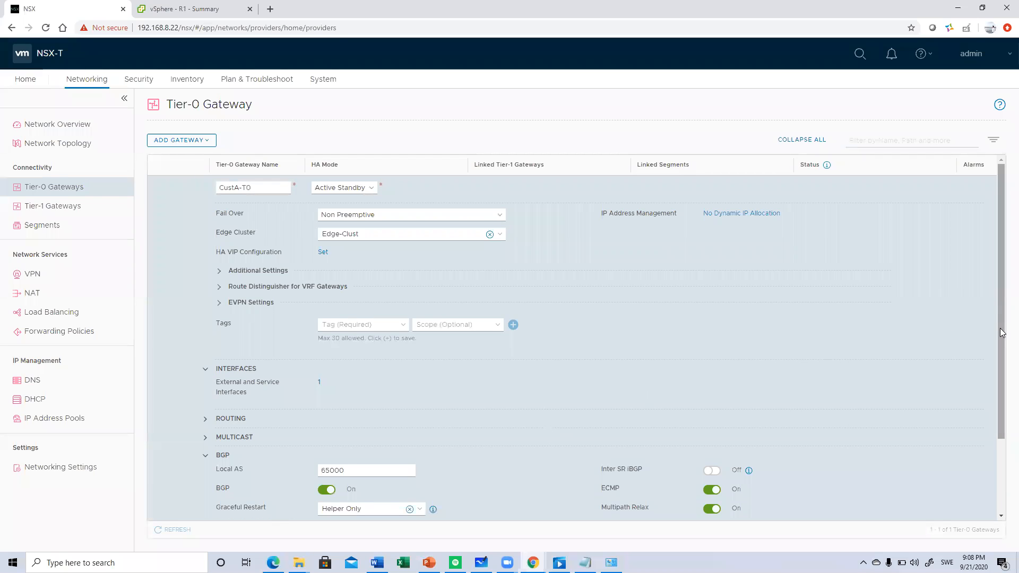
scroll(1001, 333, "down", 2)
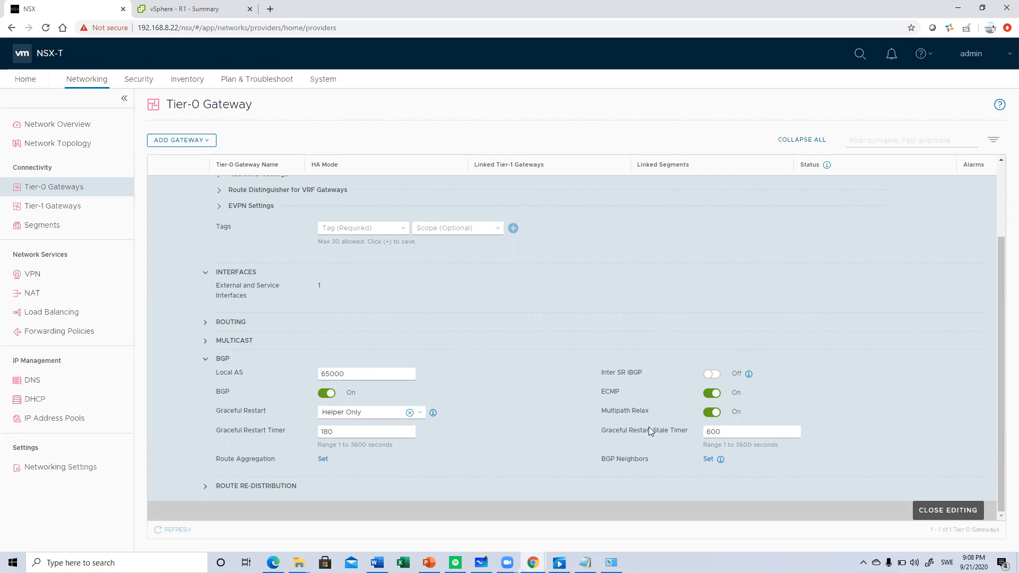
left_click(709, 458)
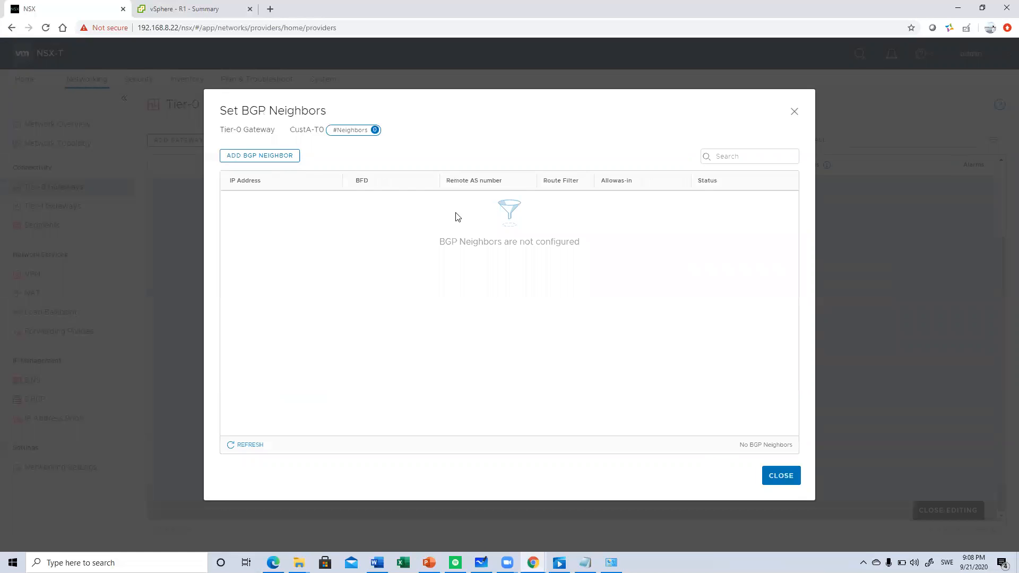
left_click(290, 160)
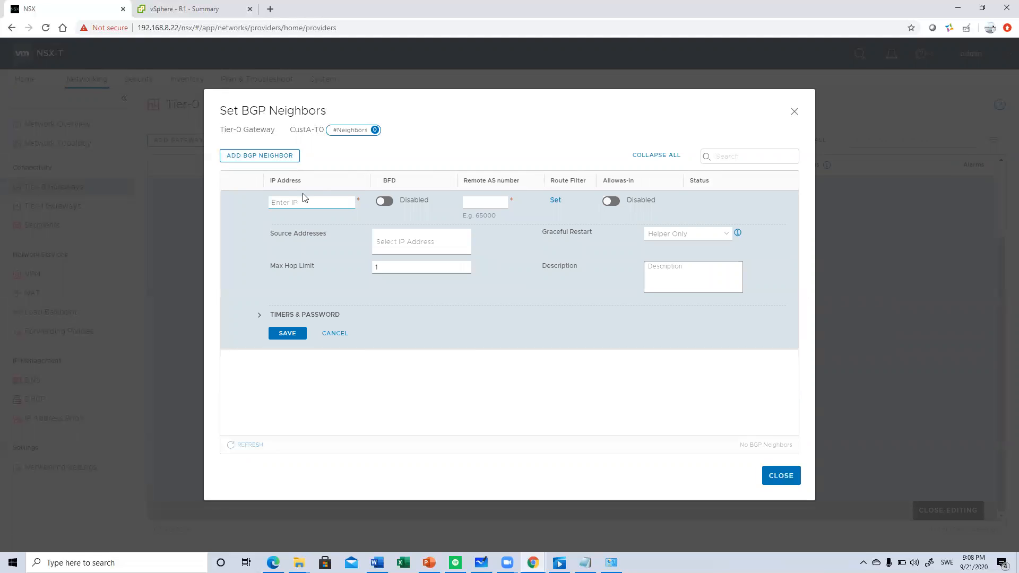
type("13.0.0.2")
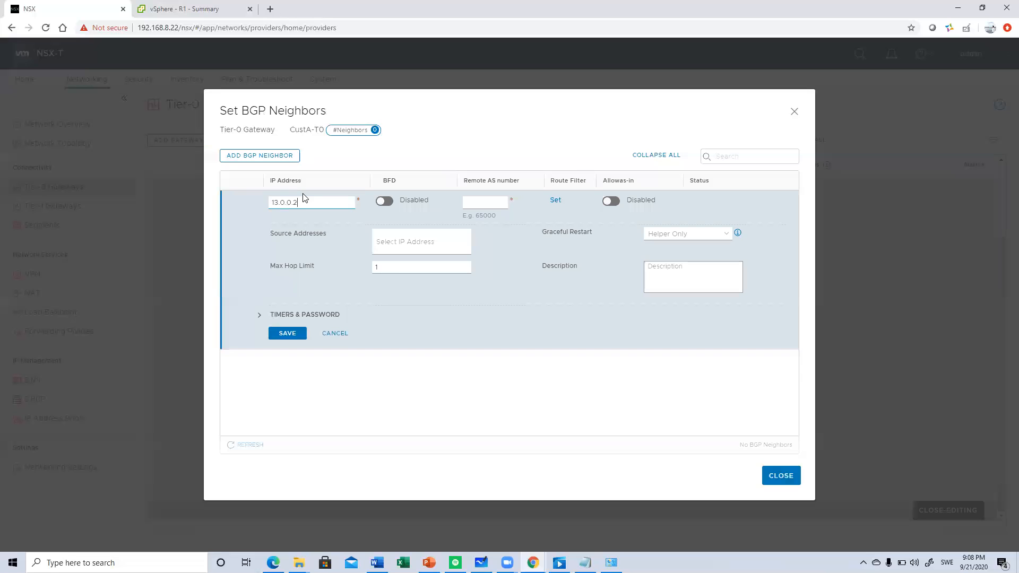
type("/2")
key("BackSpace")
key("BackSpace")
- Give the BGP neighbor remote AS number 65001 and source address 13.0.0.1, save it, and refresh its status
left_click(482, 201)
type("6500")
left_click(425, 239)
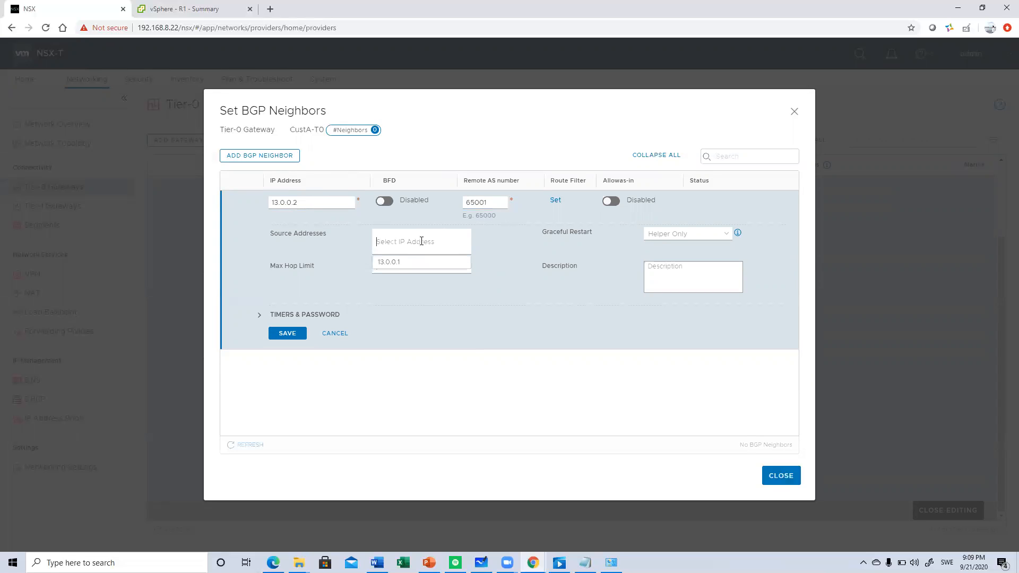
left_click(401, 263)
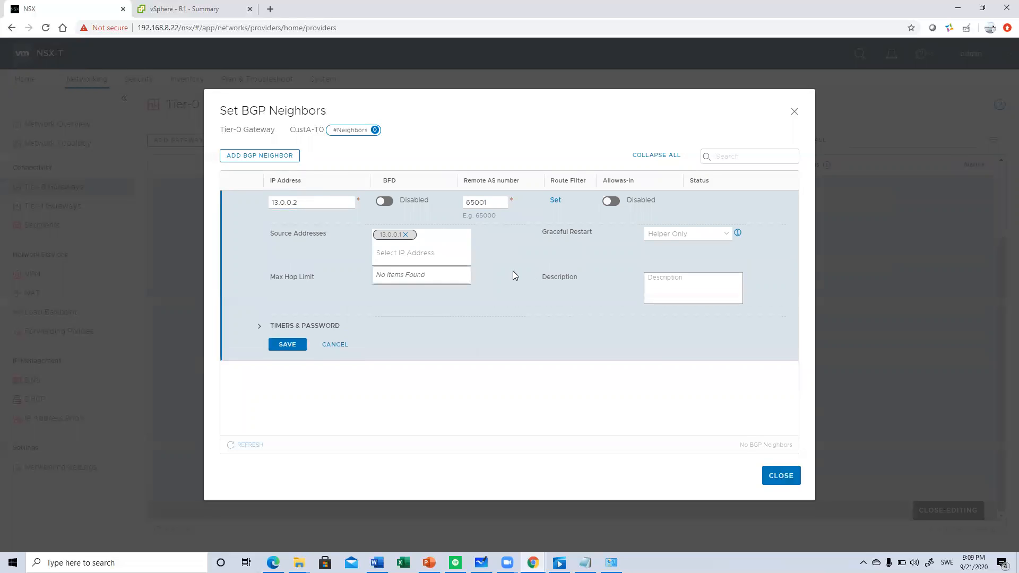
left_click(293, 349)
left_click(296, 346)
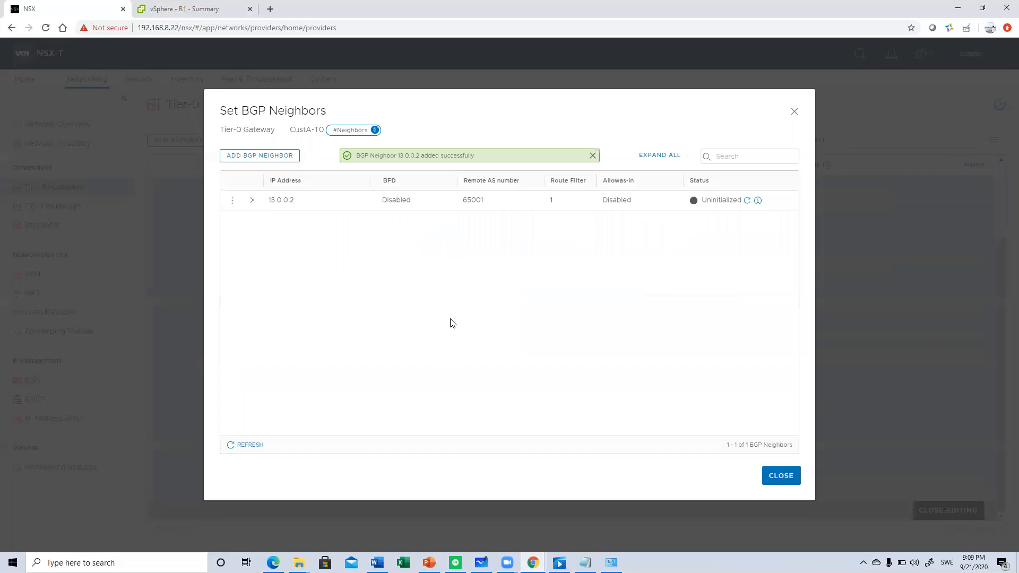
left_click(747, 201)
left_click(780, 476)
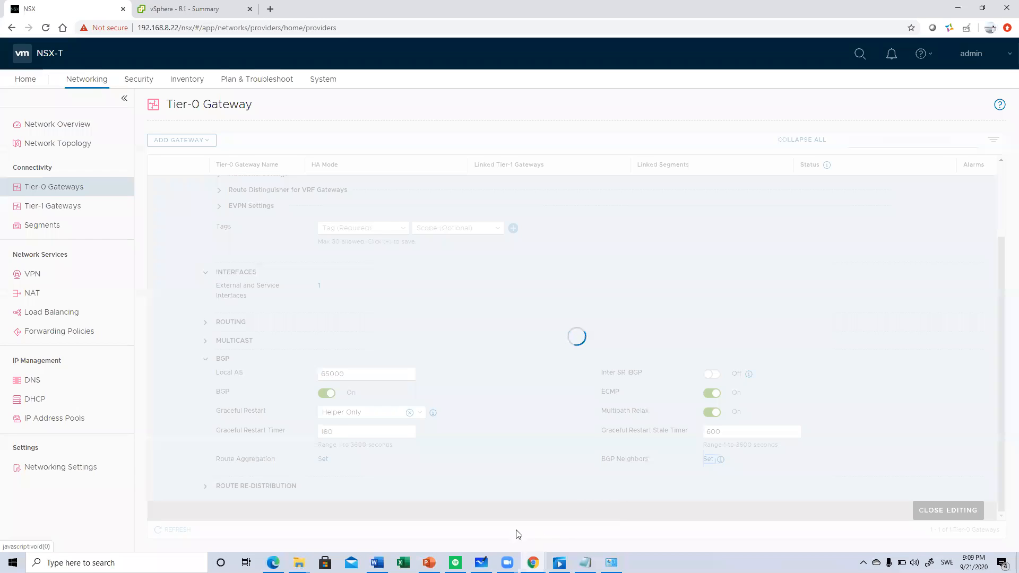
- Switch to the vSphere Client and open the R1 virtual machine in VMware Remote Console
left_click(186, 8)
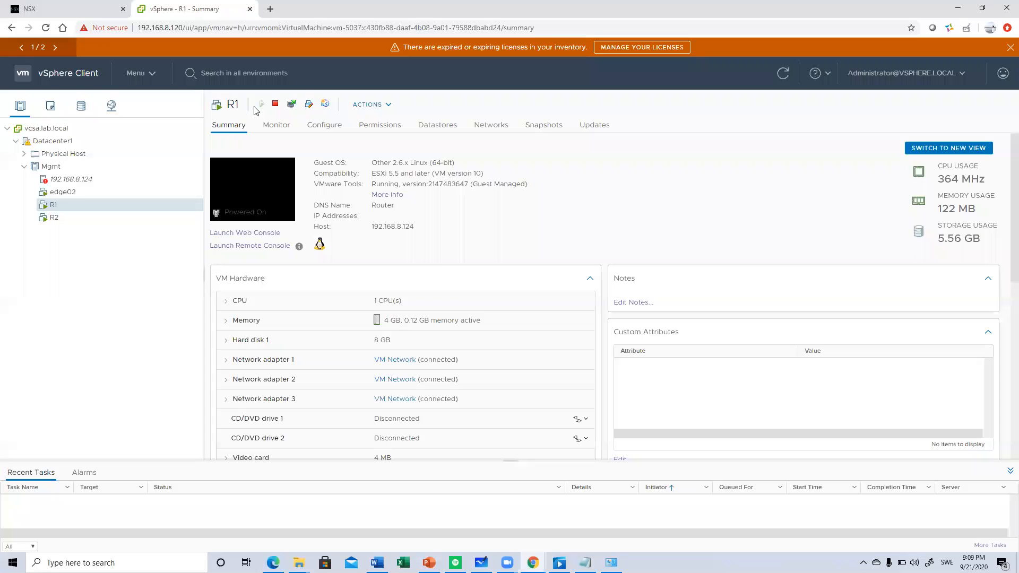
left_click(291, 105)
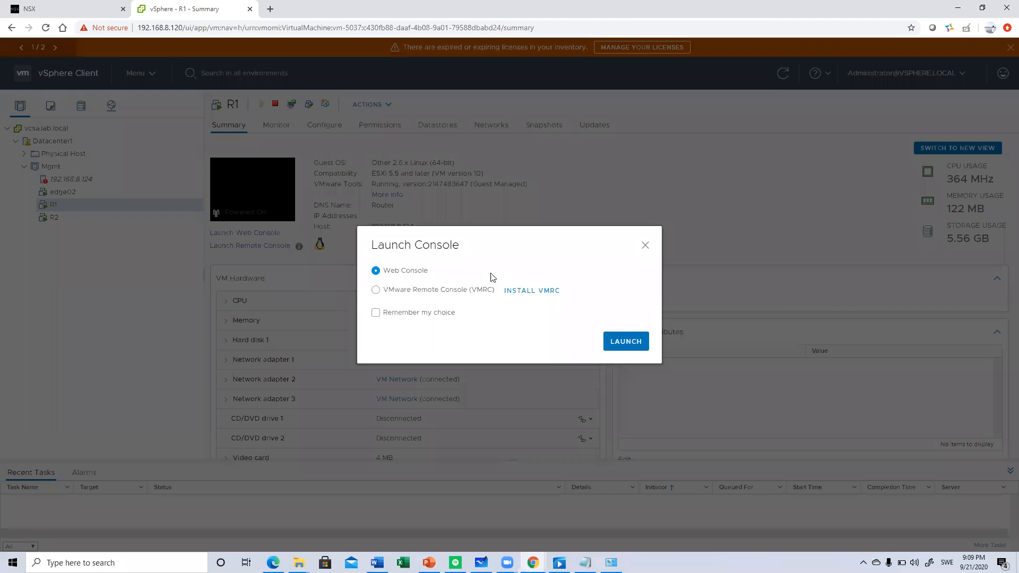
left_click(478, 290)
left_click(613, 342)
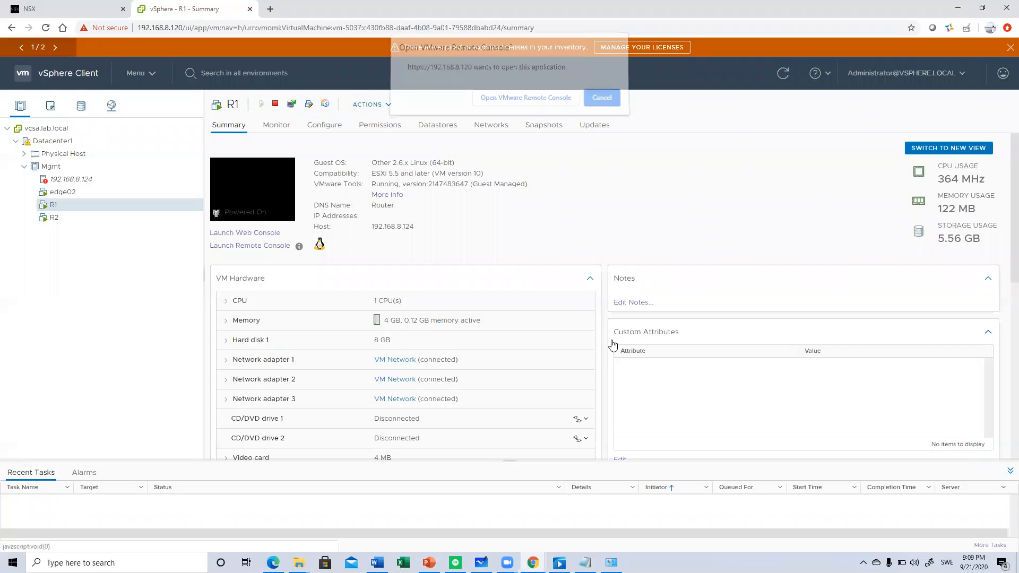
left_click(506, 100)
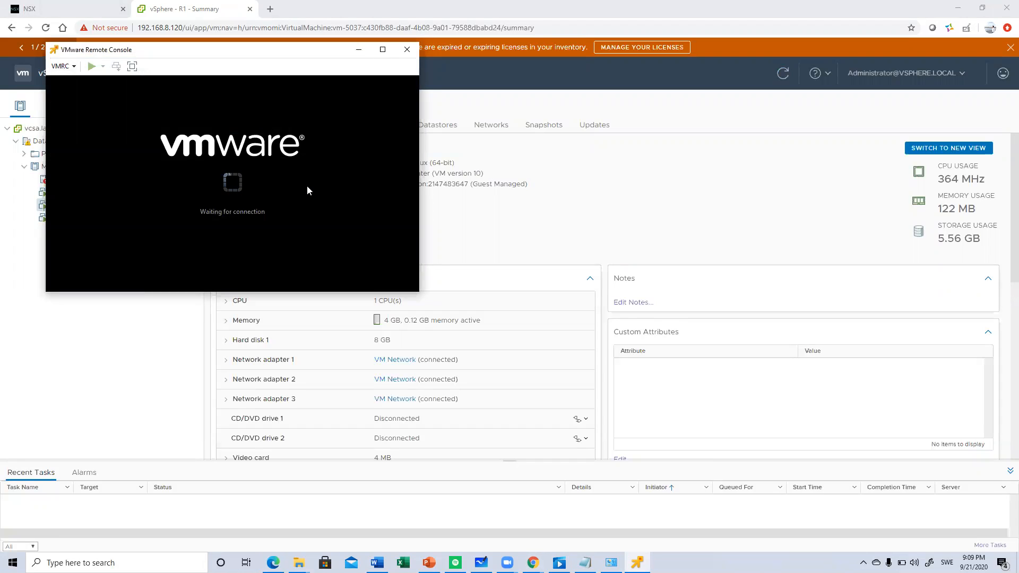
left_click(308, 191)
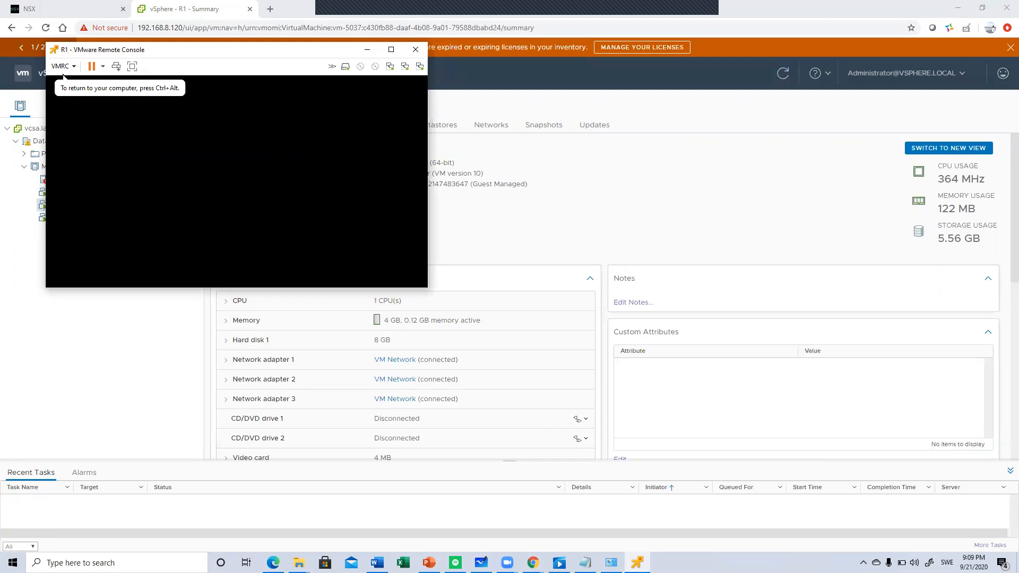
- Wake the R1 router console and enter privileged mode with the command en
key("Return")
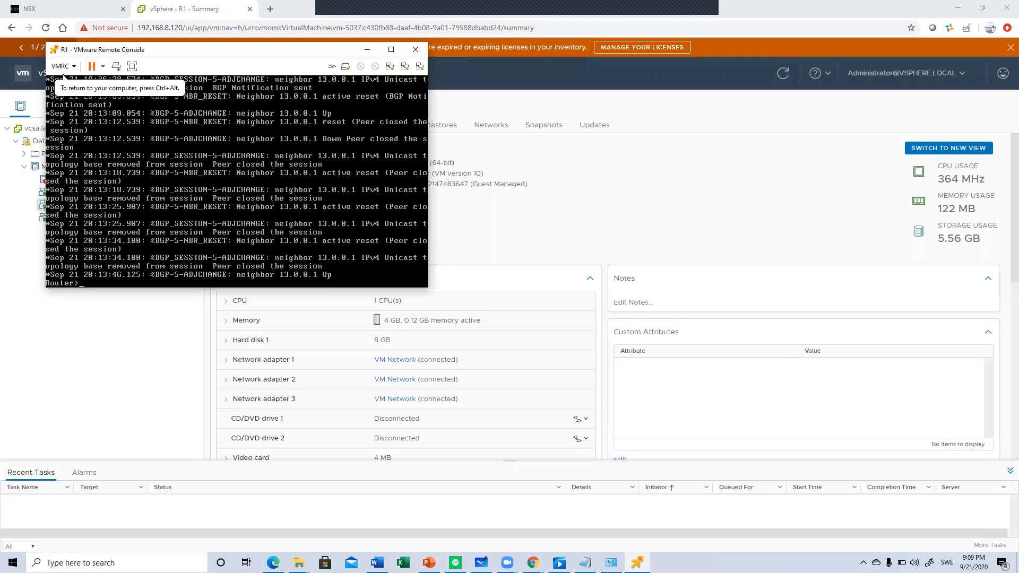
key("Return")
key("Return")
key("Return")
type("en")
key("Return")
key("Return")
key("Return")
key("Return")
key("Return")
key("Return")
key("Return")
key("Return")
key("Return")
key("Return")
key("Return")
key("Return")
key("Return")
key("Return")
key("Return")
key("Return")
key("Return")
key("Return")
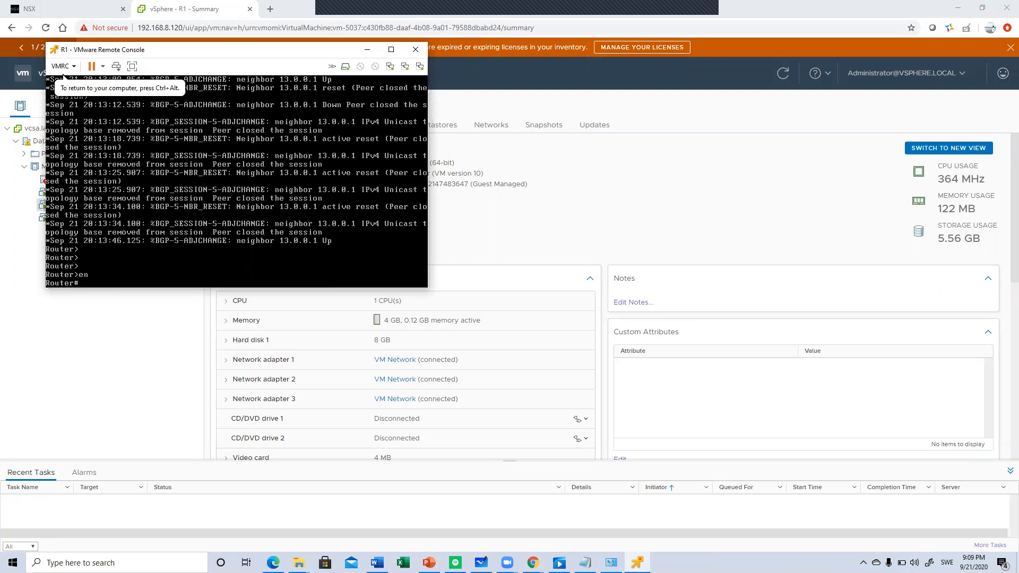
- List the router's interfaces and their IP addresses with sh ip int br
type("sh ")
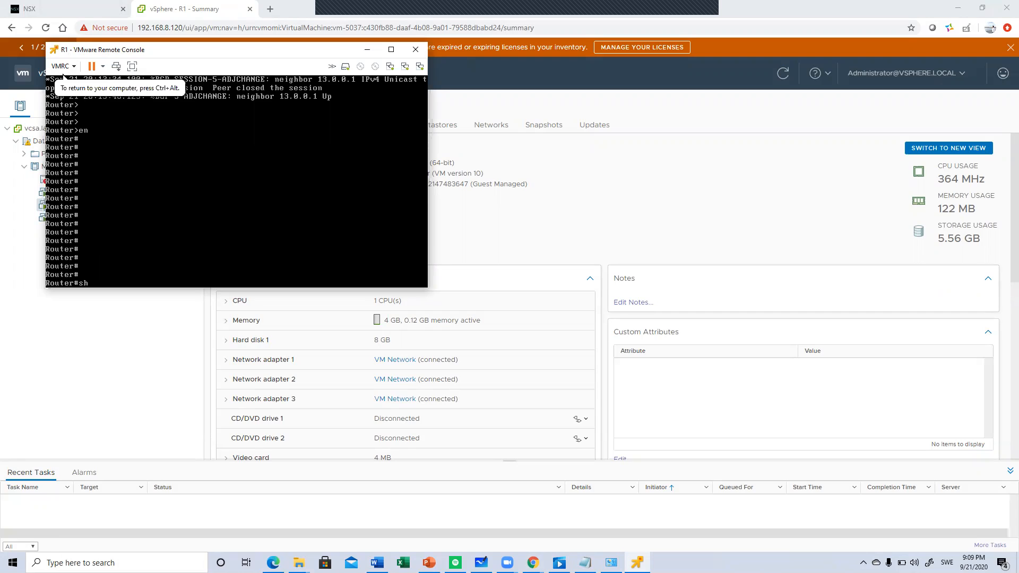
type("ip int br")
key("Return")
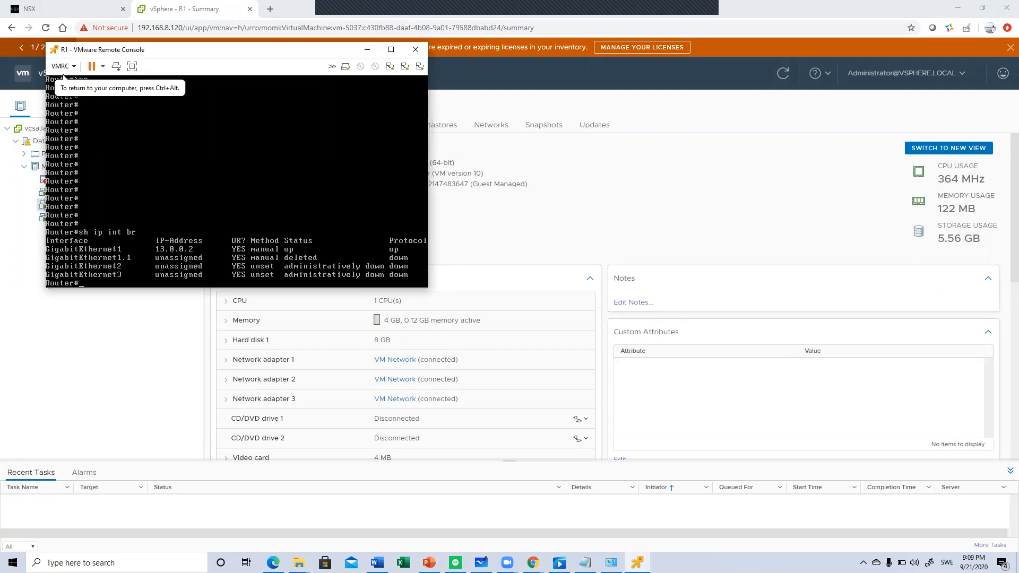
- Check the router's BGP neighbor session with sh ip bgp su
type("sh run")
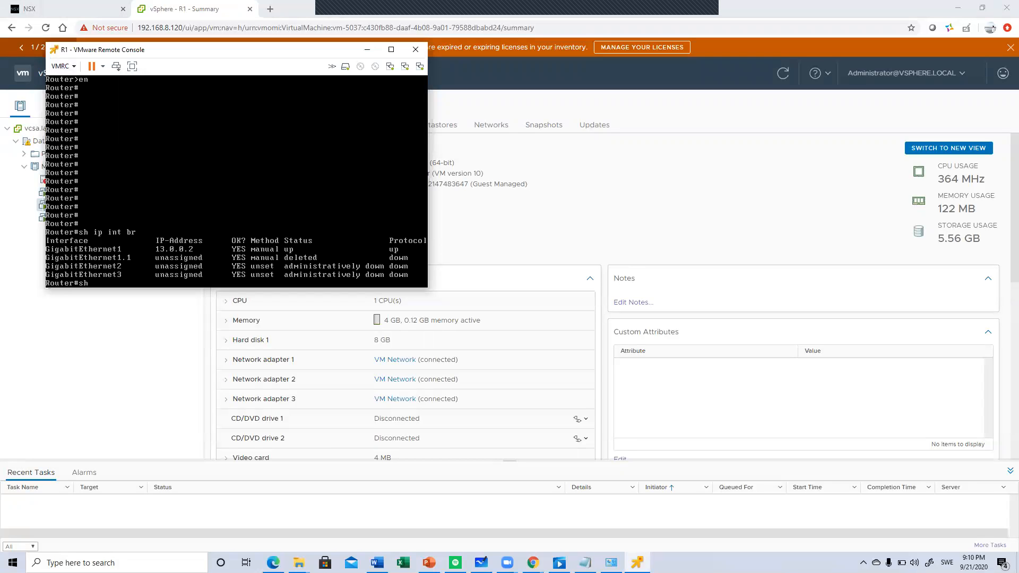
type(" ip bgp su")
key("Return")
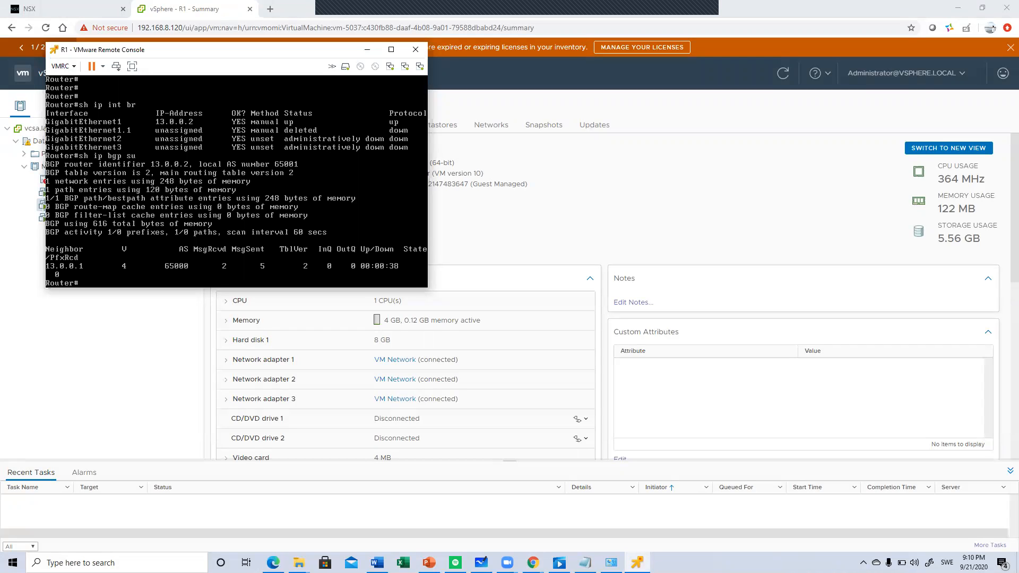